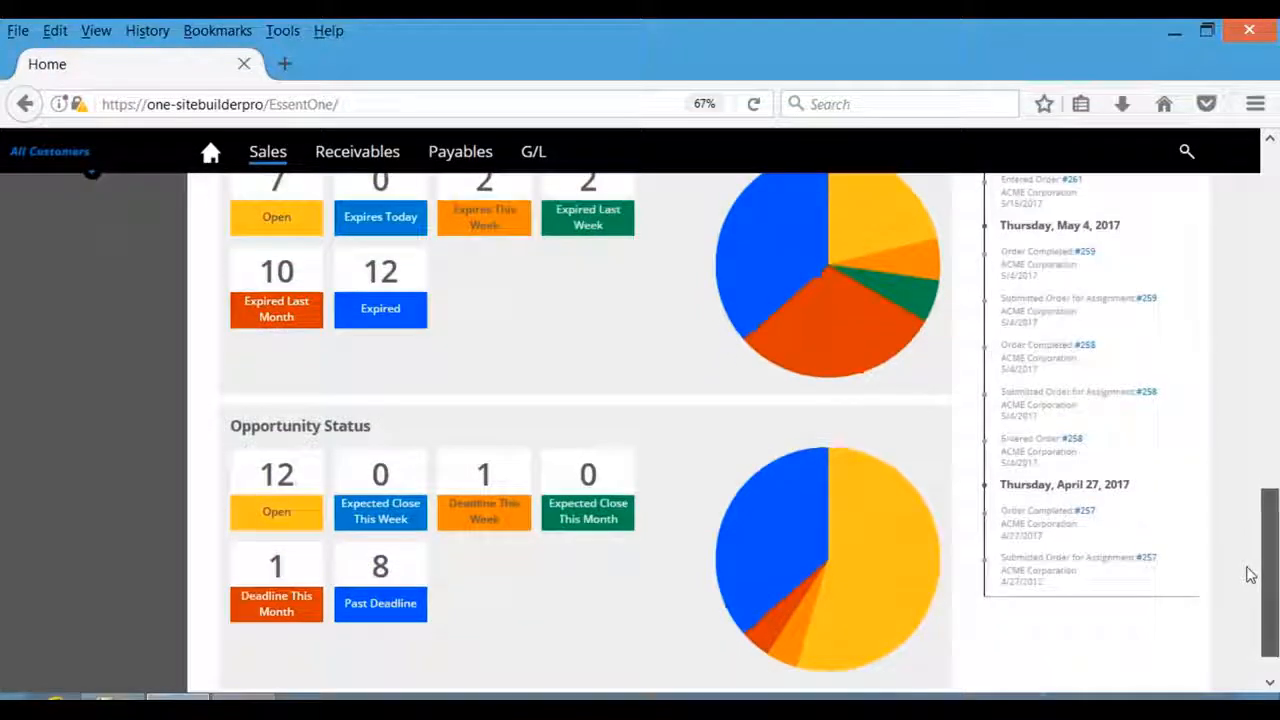
# Start a new sales order from the Orders area
pyautogui.moveTo(1248, 569); pyautogui.dragTo(1248, 240)
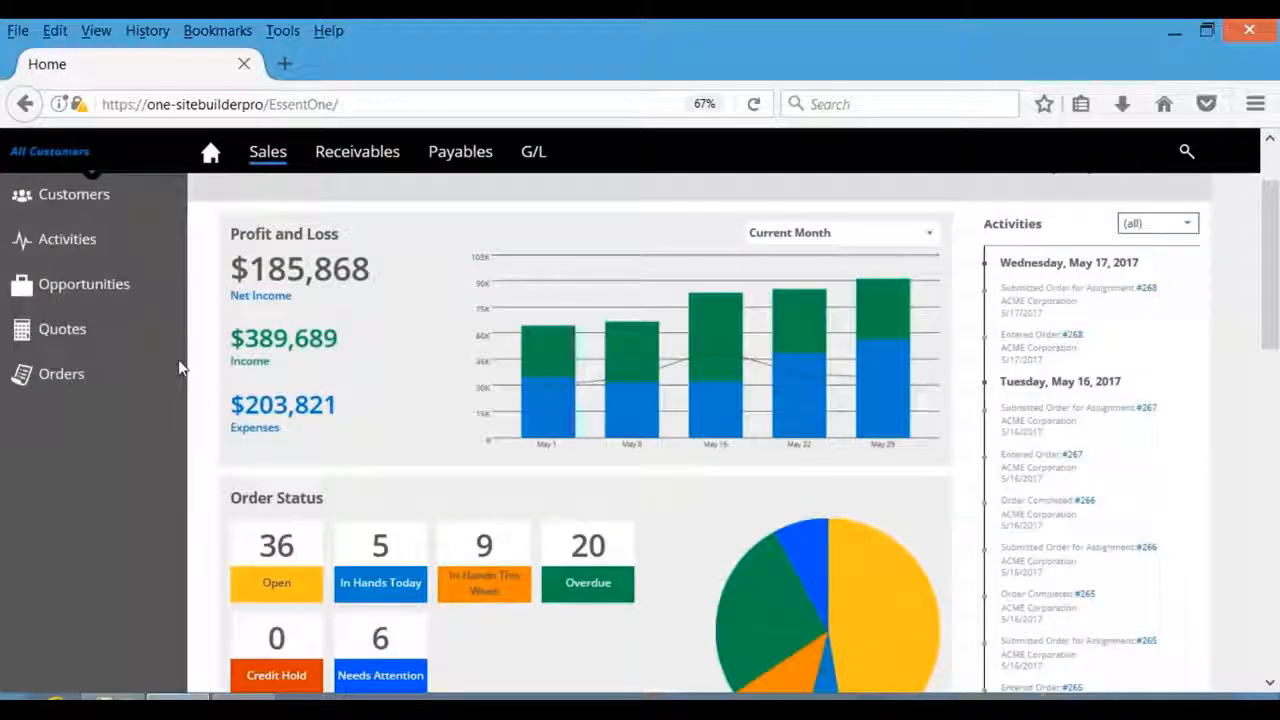
pyautogui.click(57, 382)
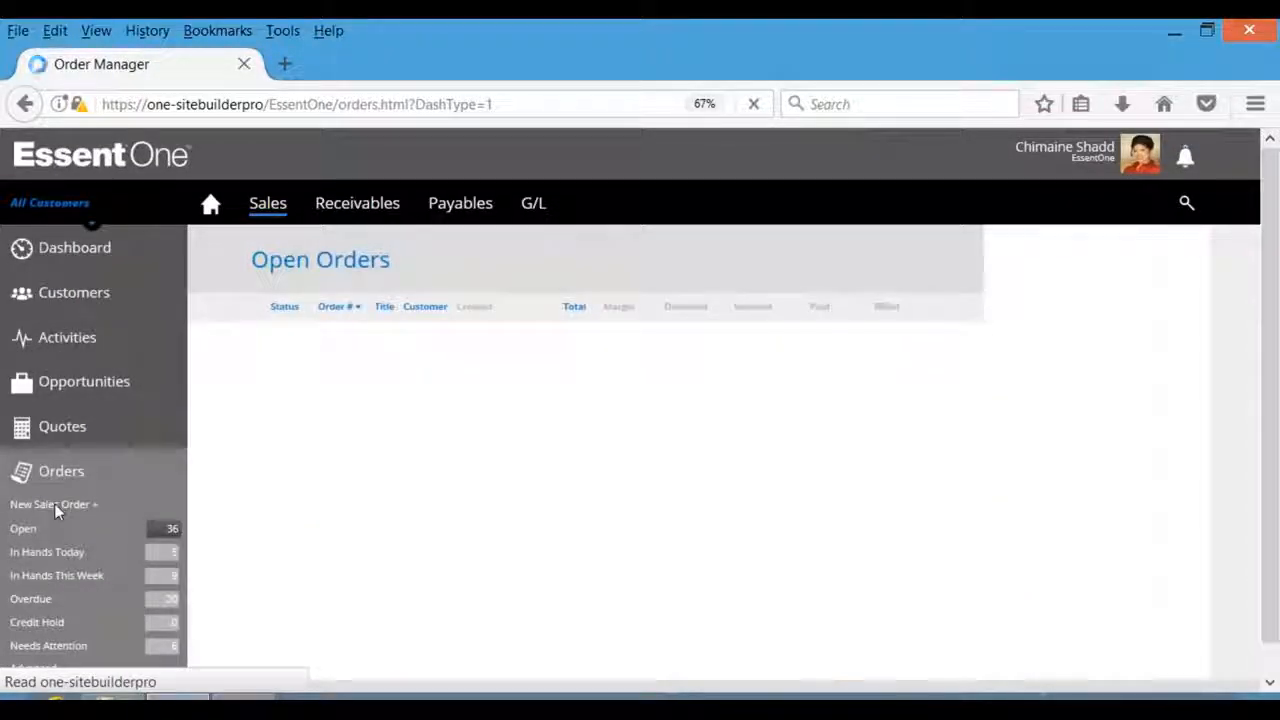
pyautogui.click(54, 503)
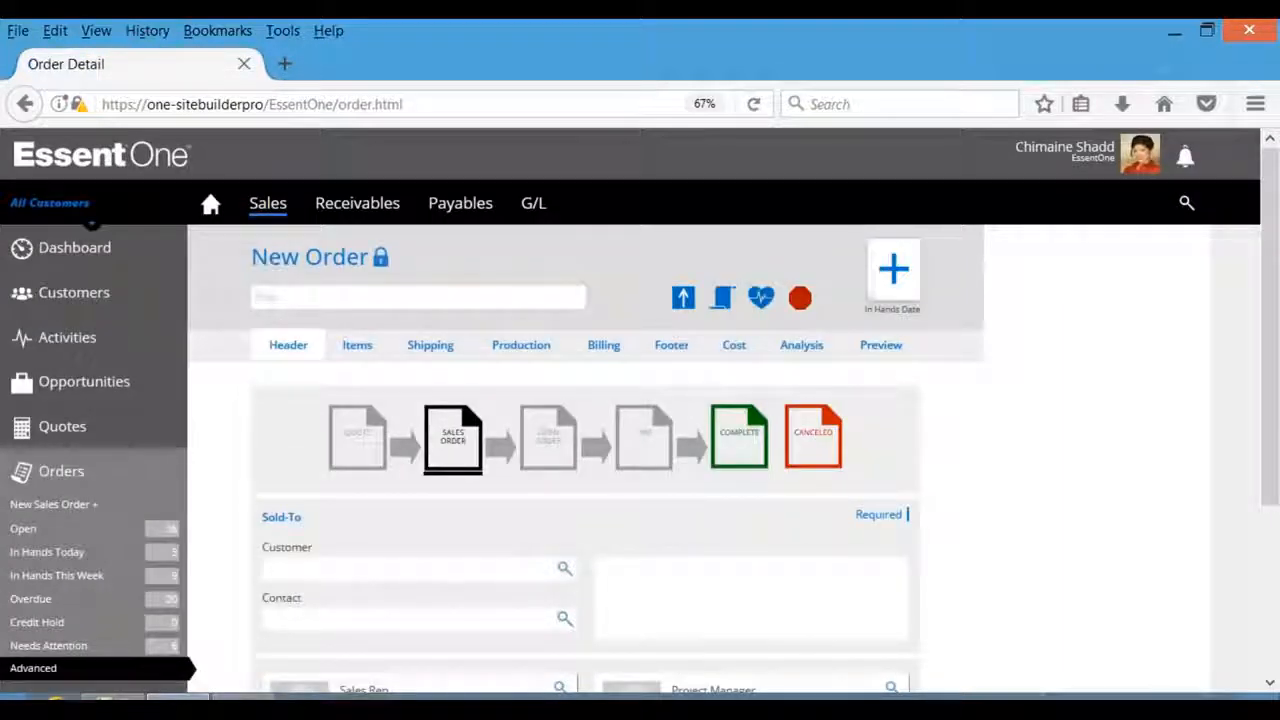
# Find ACME Corporation by its account number, add it as the order's customer, and choose the last listed contact
pyautogui.click(1120, 281)
pyautogui.write('11')
pyautogui.click(1227, 509)
pyautogui.moveTo(1205, 620)
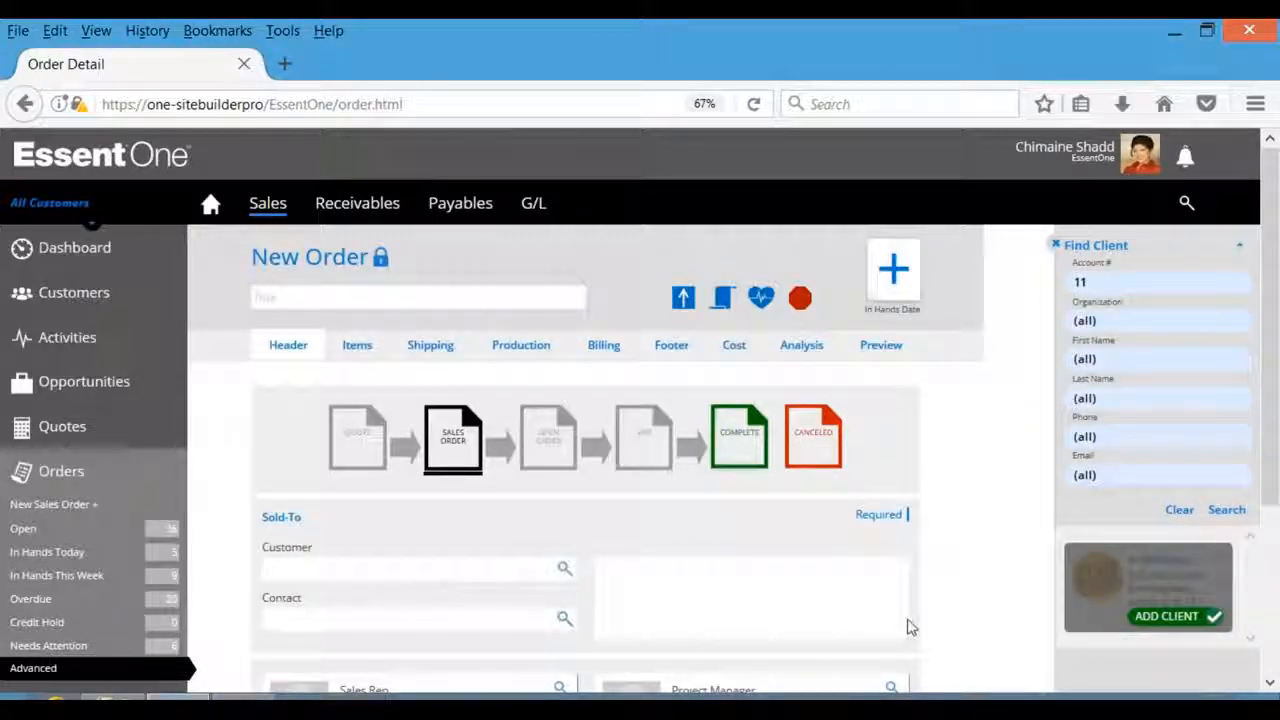
pyautogui.click(1166, 617)
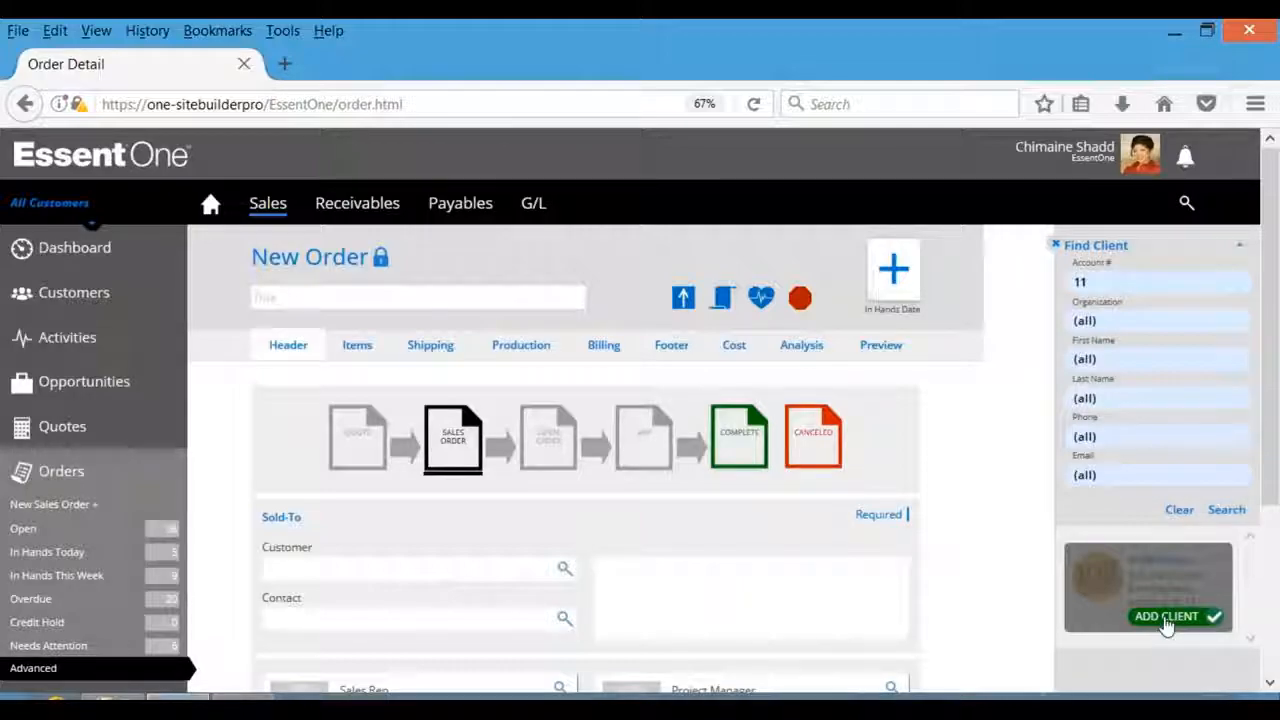
pyautogui.click(564, 617)
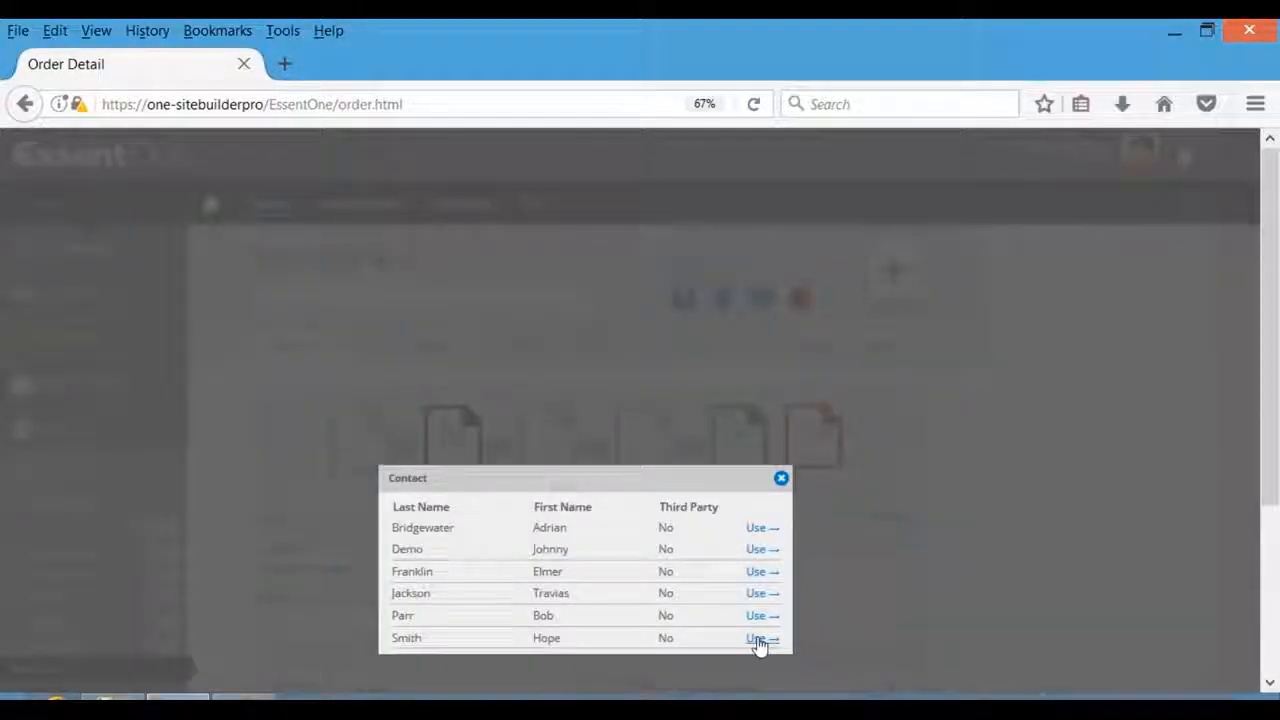
pyautogui.click(758, 640)
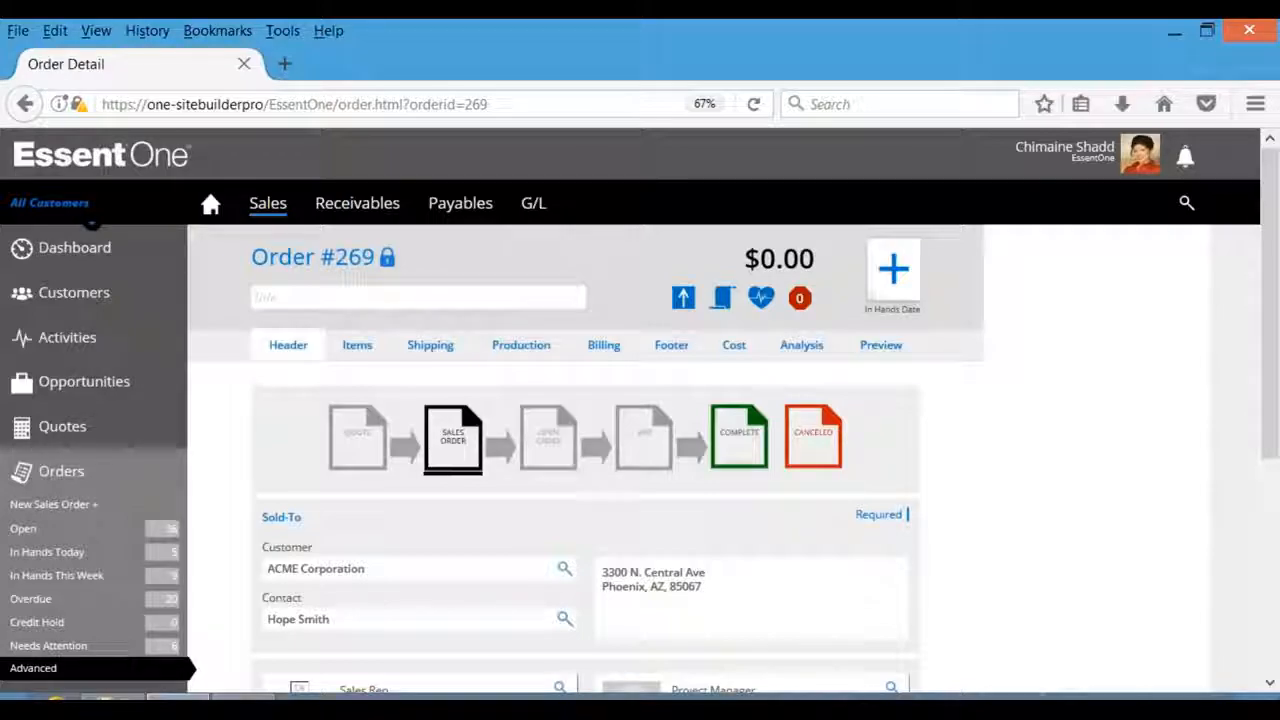
# Title the order with the contact's first name followed by "May"
pyautogui.click(286, 299)
pyautogui.write('Hoe Mr')
pyautogui.press('BackSpace')
pyautogui.press('BackSpace')
pyautogui.press('BackSpace')
pyautogui.press('BackSpace')
pyautogui.press('BackSpace')
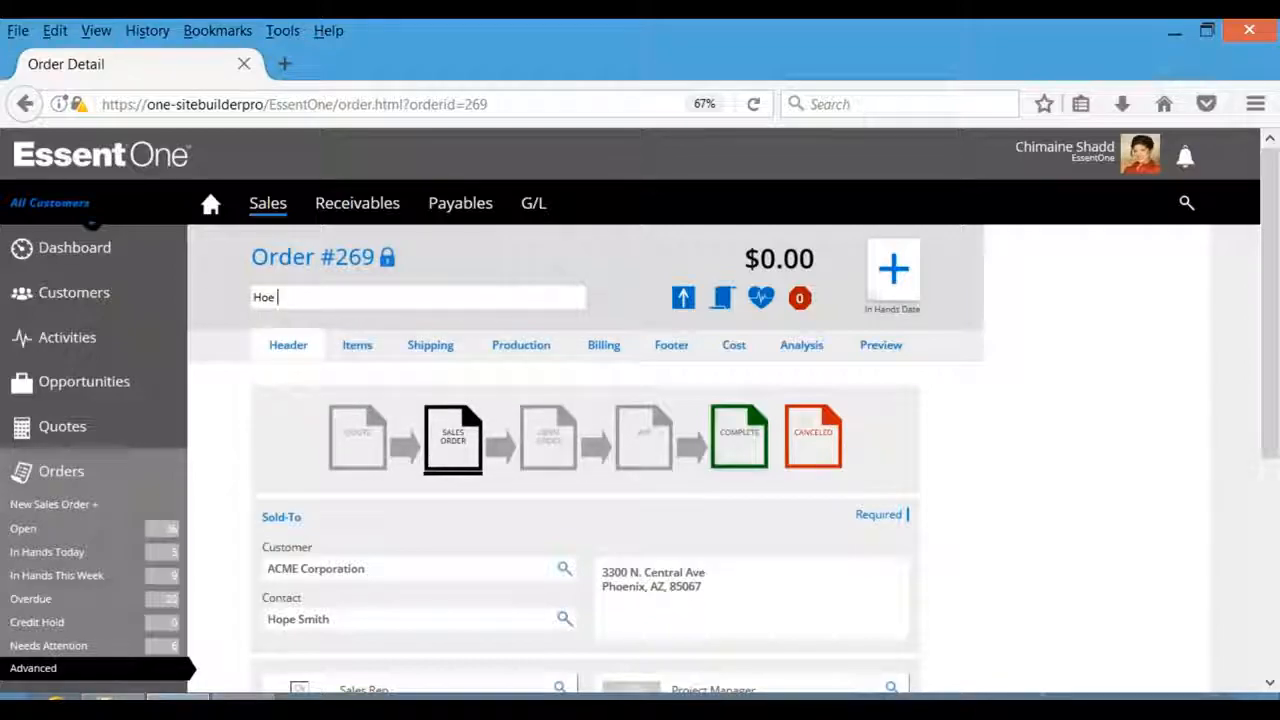
pyautogui.write('ope May')
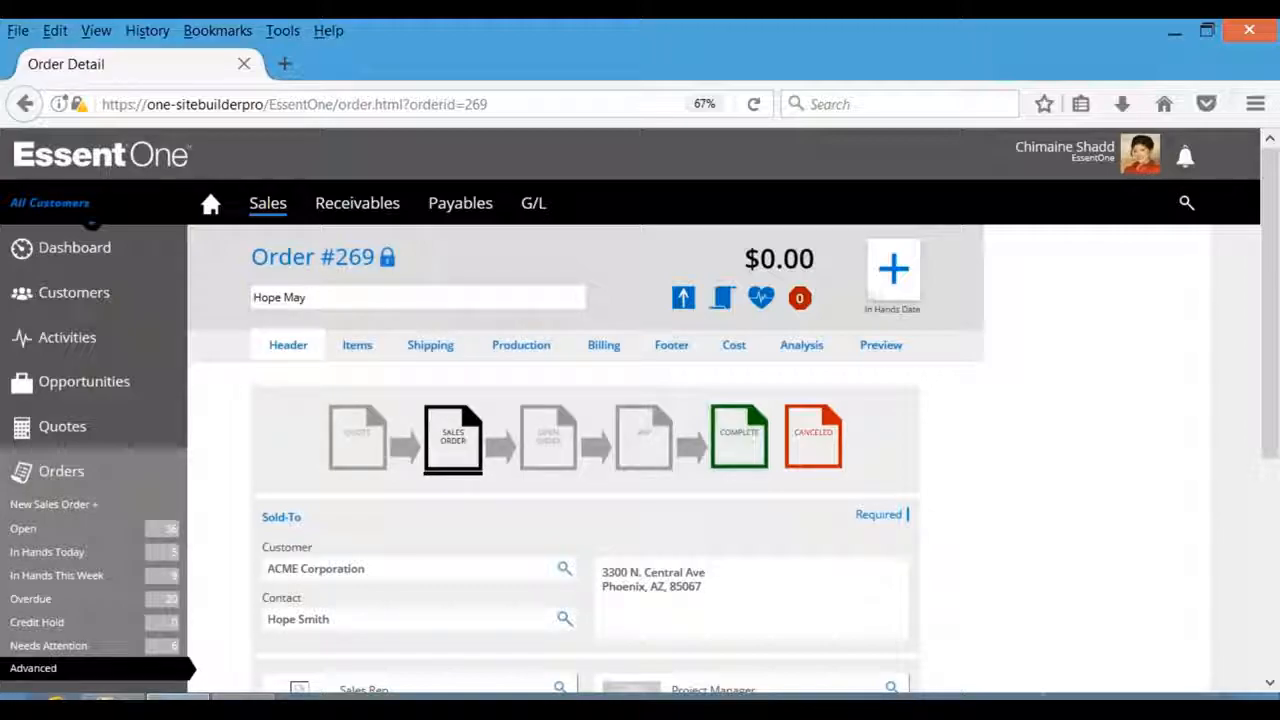
pyautogui.moveTo(1268, 262); pyautogui.dragTo(1271, 229)
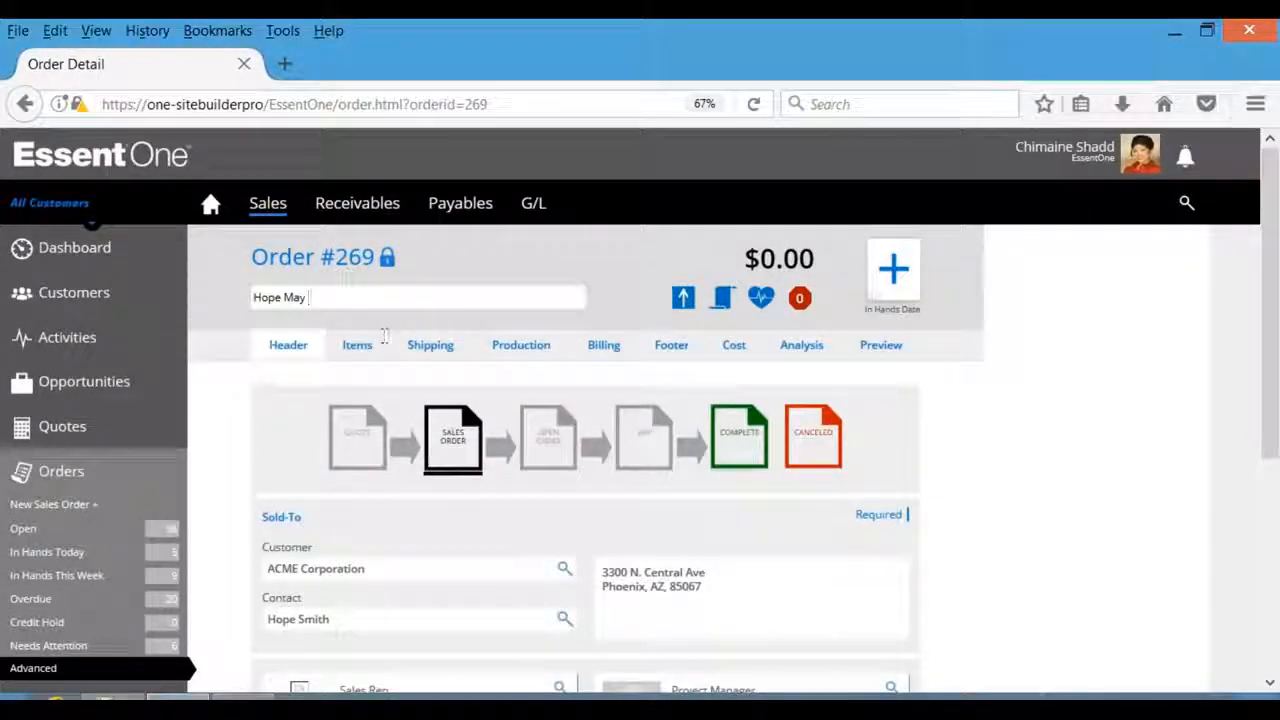
# Add a product to the order's items, choosing the Men's DryTec Poly Pique Polo from the catalog's Basic Polo Shirts
pyautogui.click(354, 350)
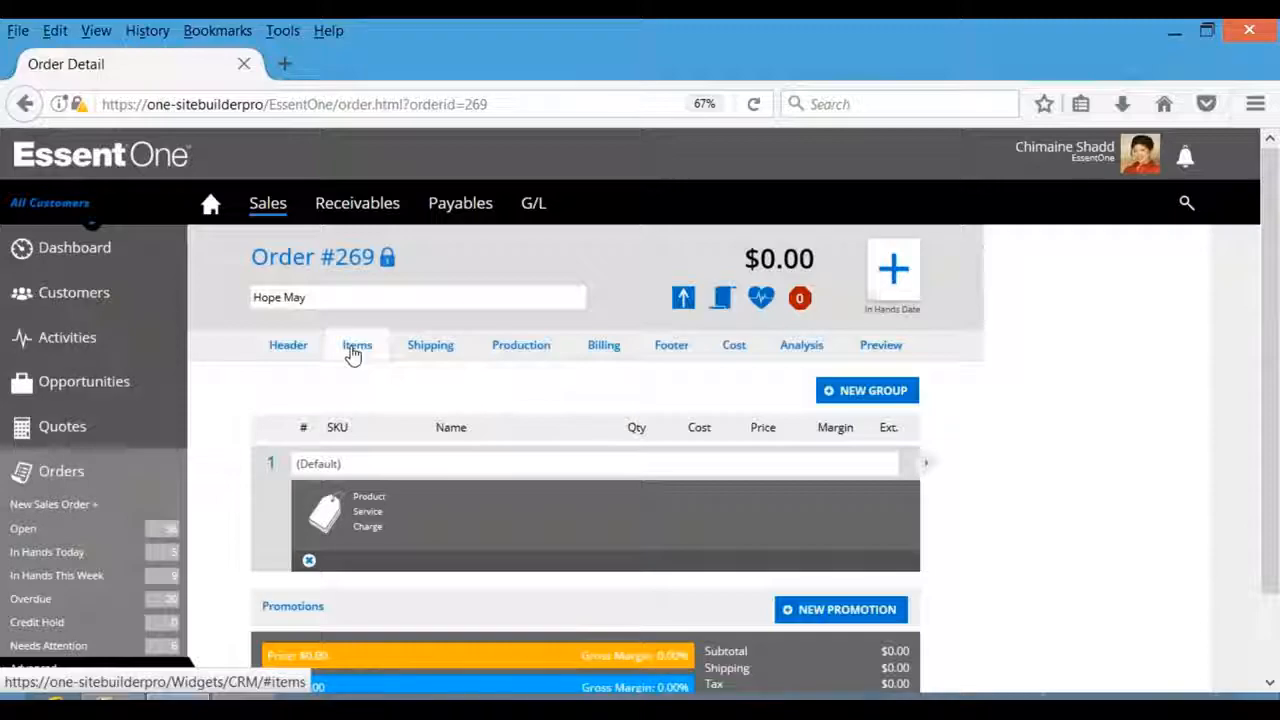
pyautogui.click(368, 496)
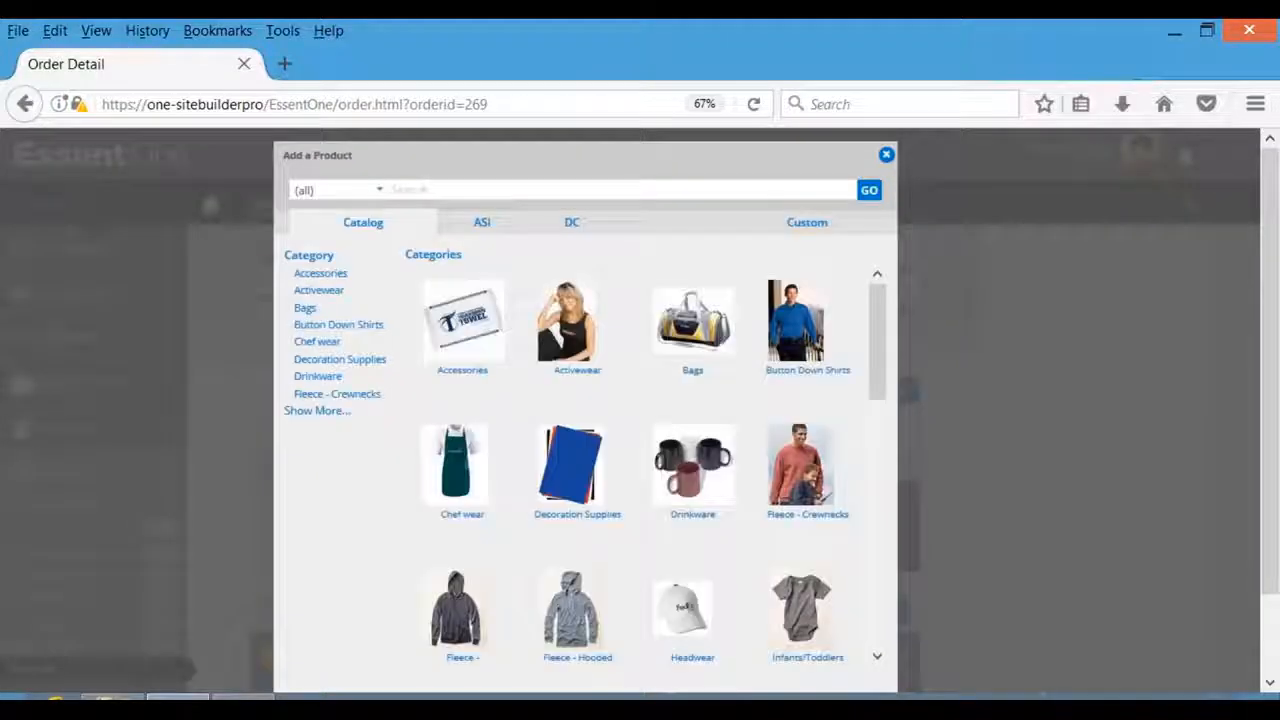
pyautogui.click(316, 411)
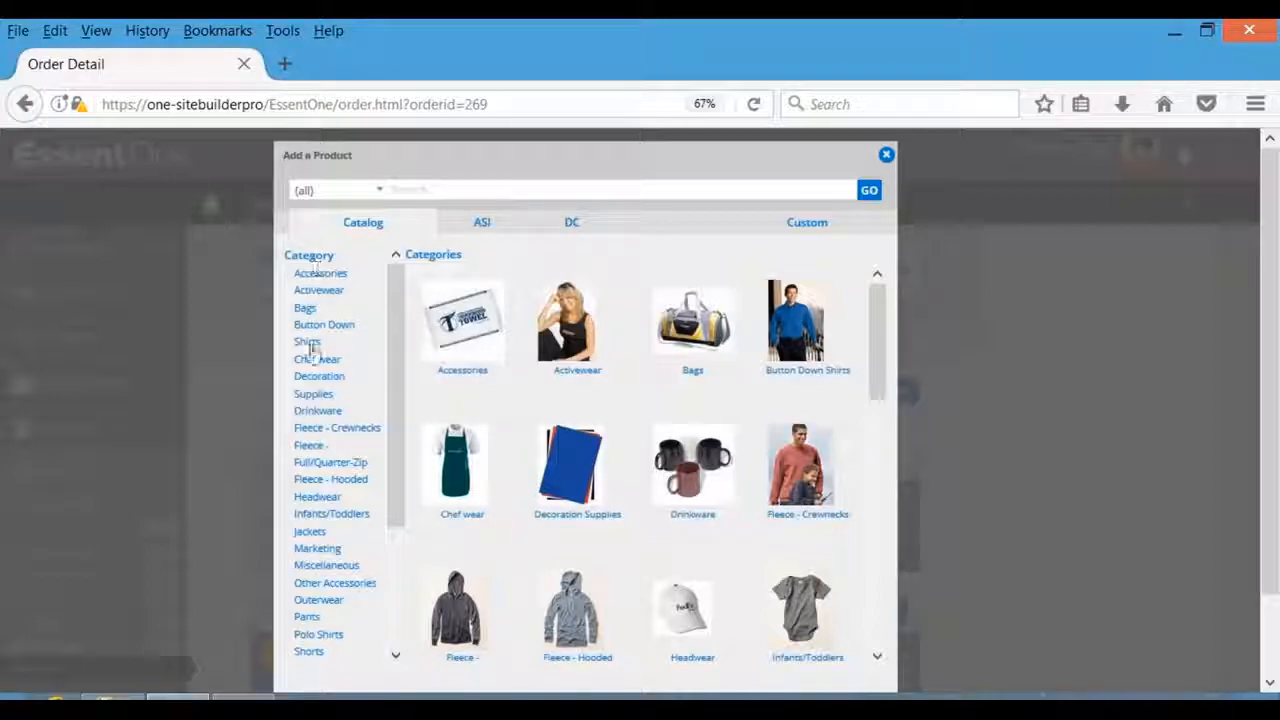
pyautogui.click(337, 636)
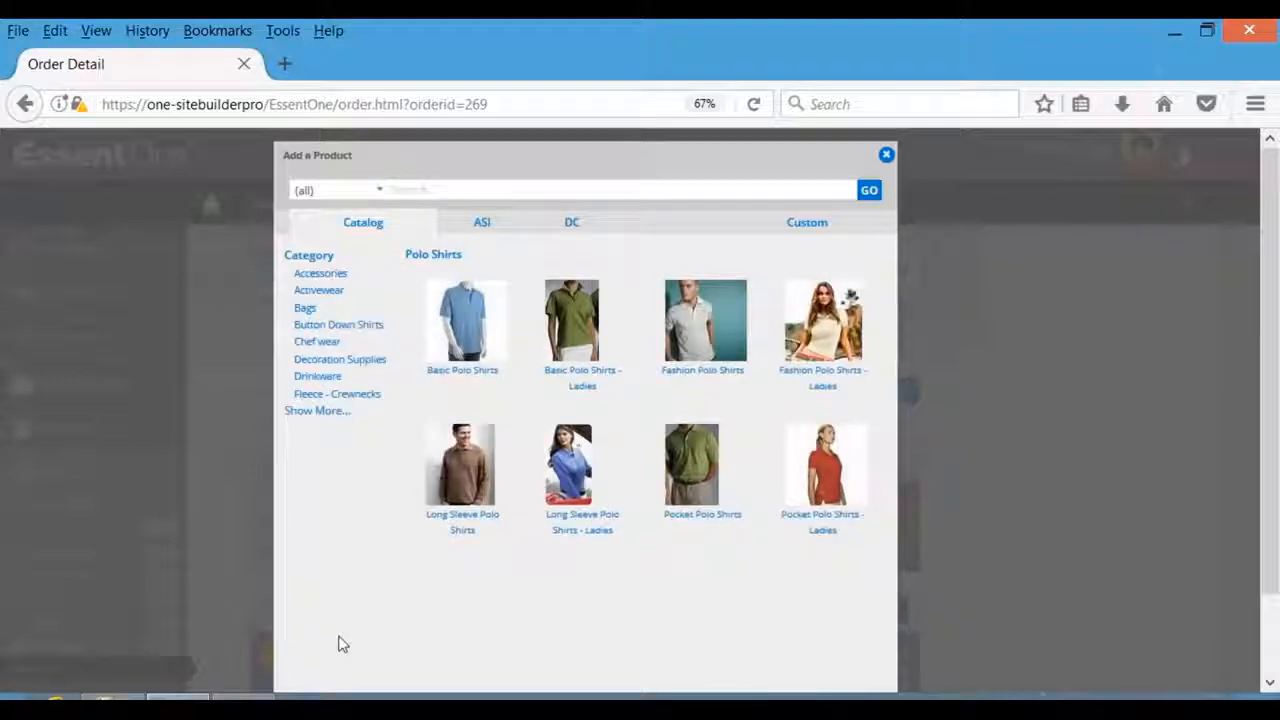
pyautogui.click(463, 372)
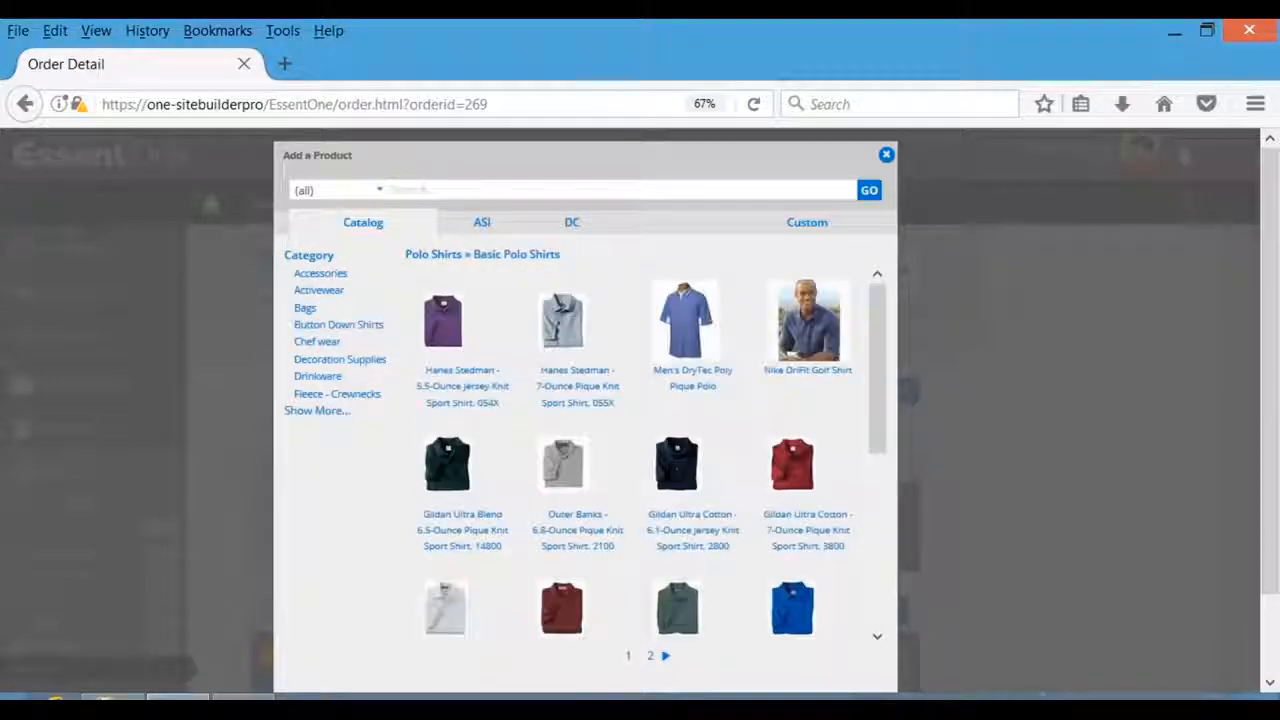
pyautogui.click(678, 346)
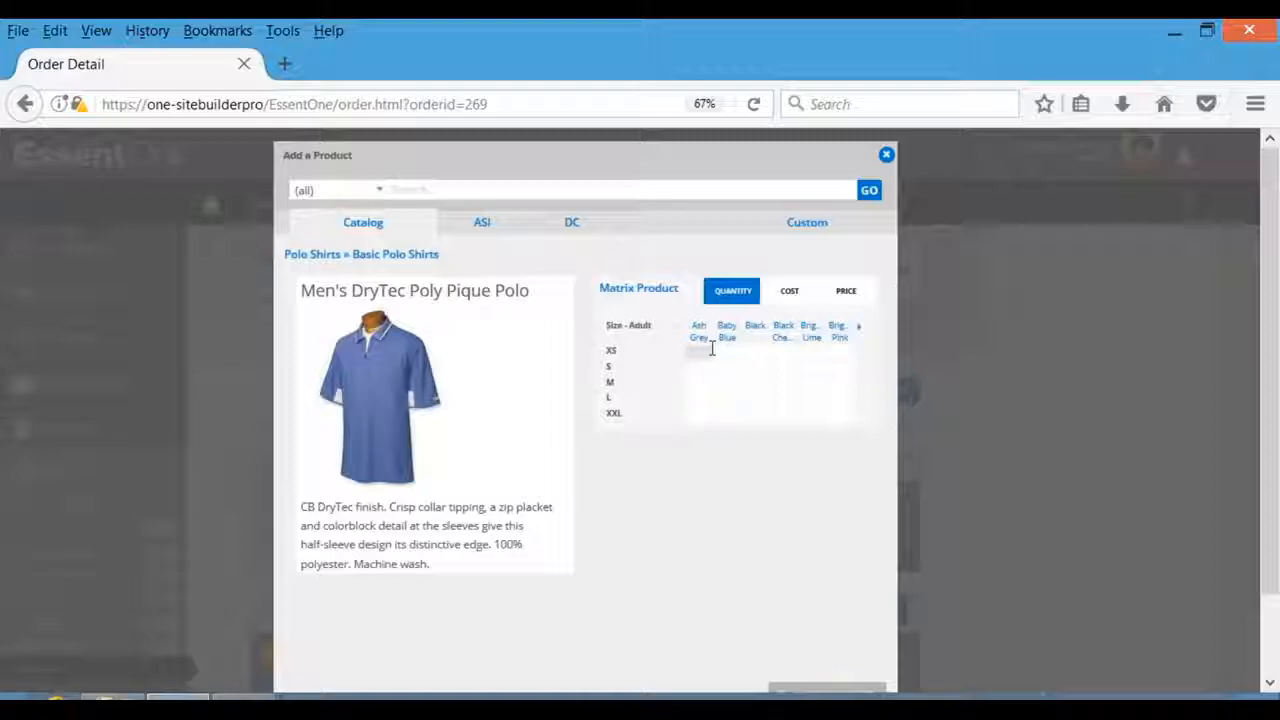
# Enter a quantity of 100 for size L in Baby Blue and add the polo to the order
pyautogui.click(730, 397)
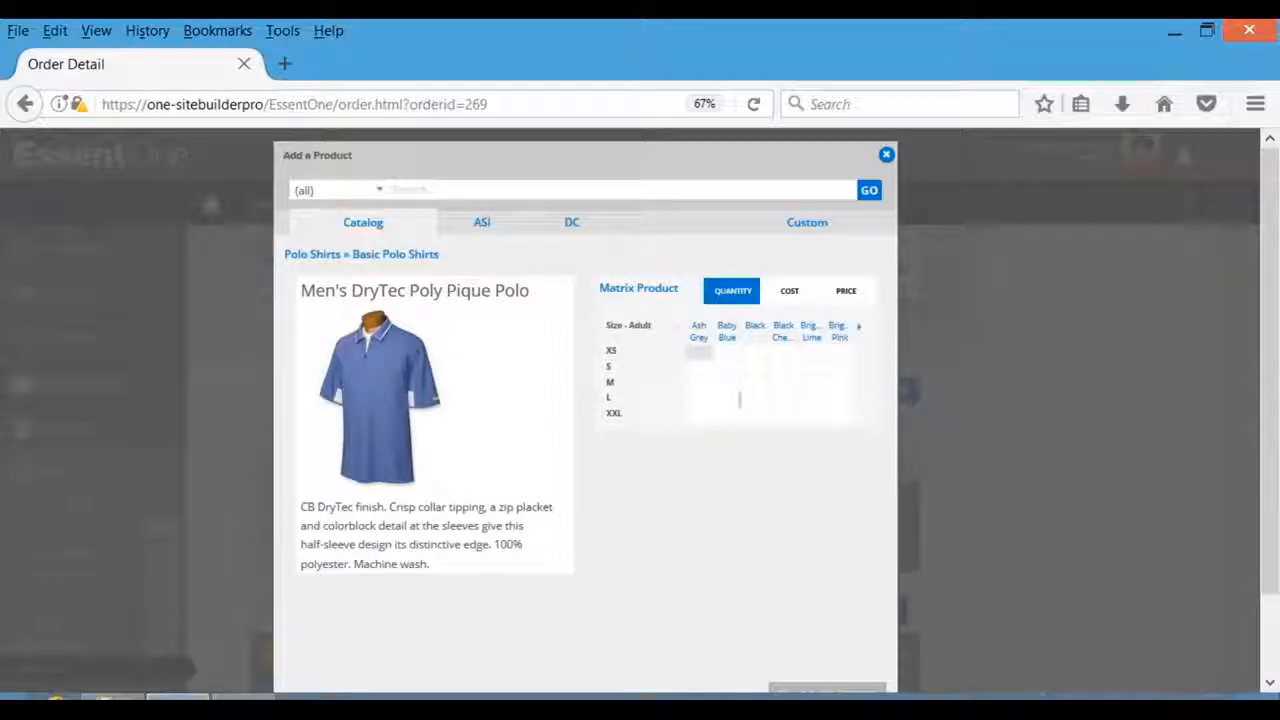
pyautogui.write('100')
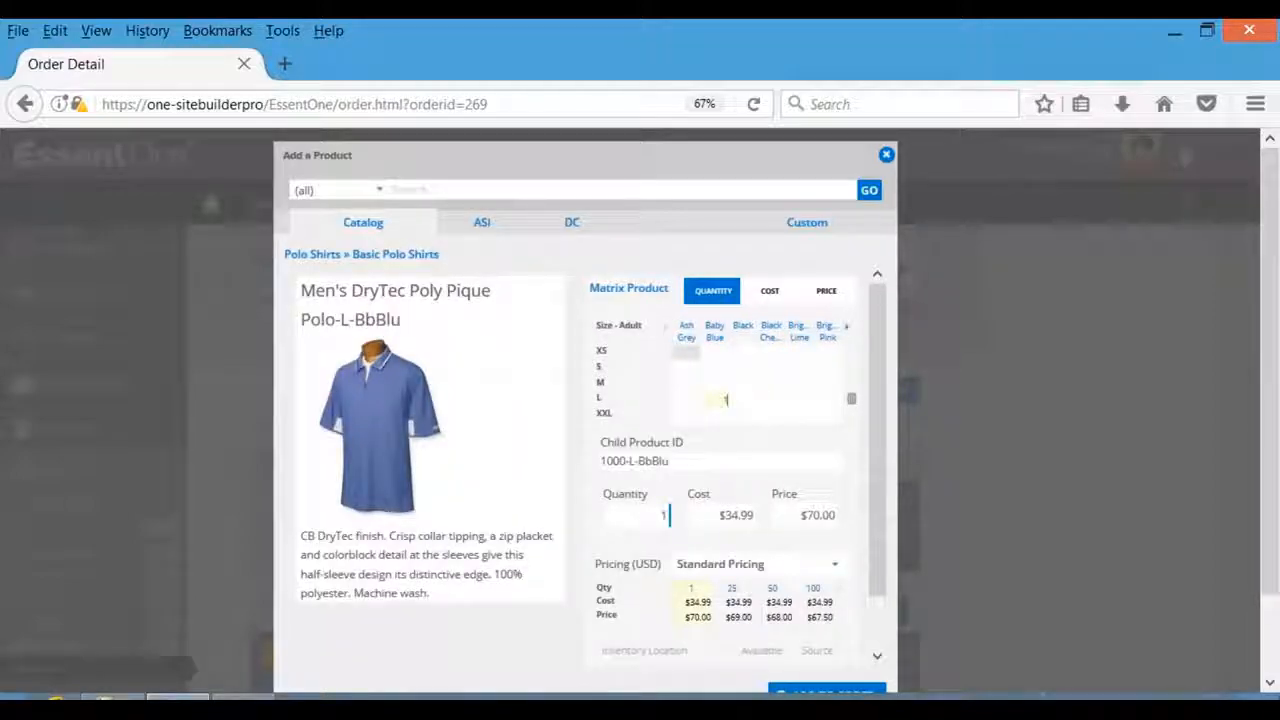
pyautogui.click(560, 497)
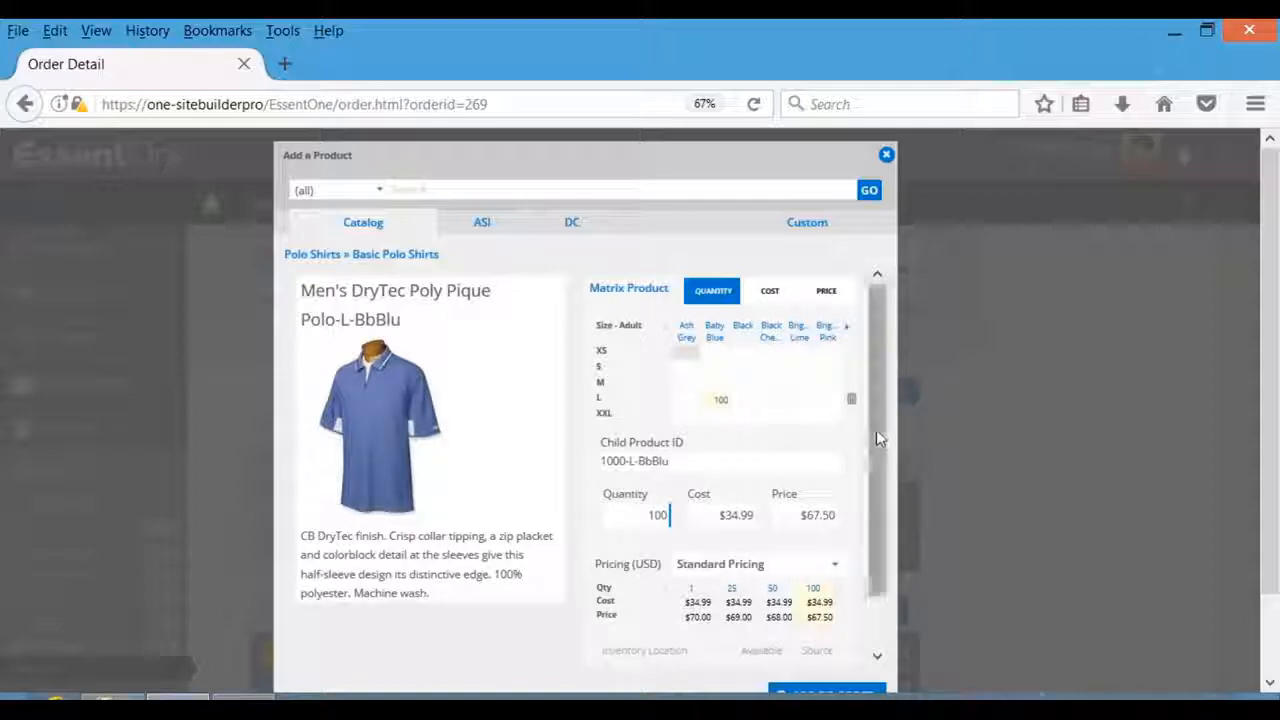
pyautogui.moveTo(883, 457); pyautogui.dragTo(886, 503)
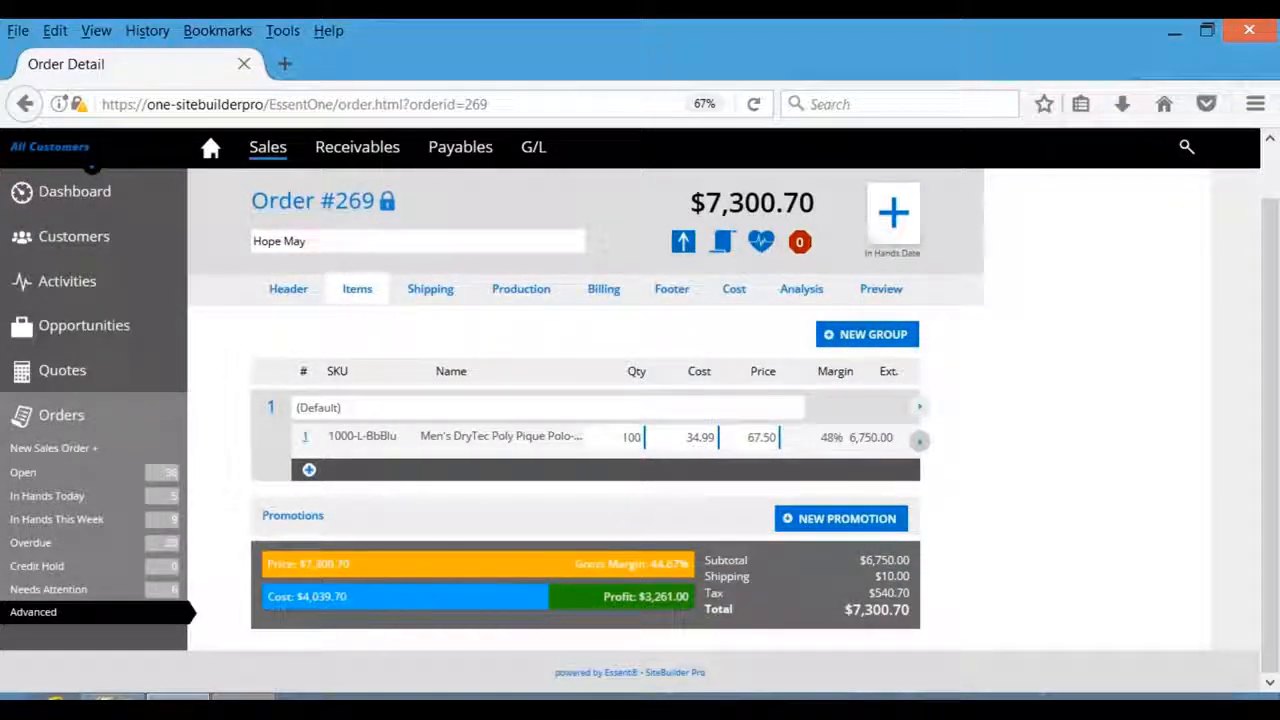
# Expand the polo line item and open its Decoration questions for updating
pyautogui.click(305, 436)
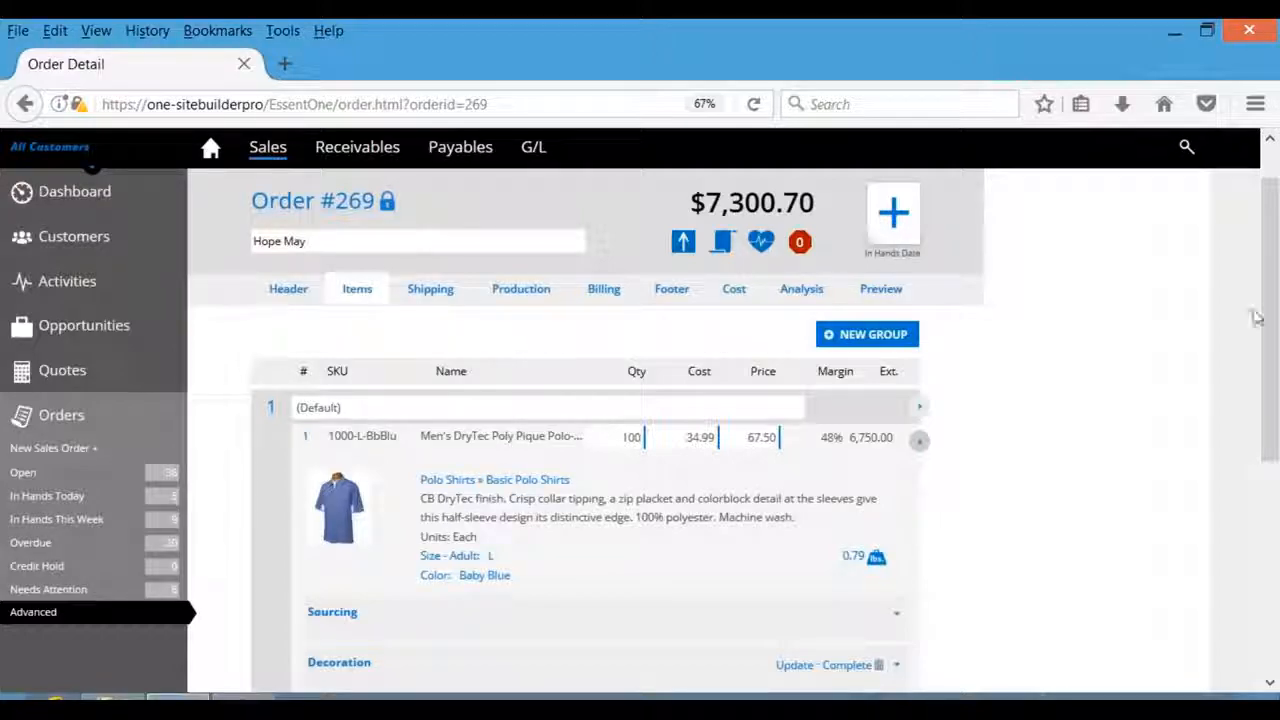
pyautogui.moveTo(1268, 318); pyautogui.dragTo(1272, 458)
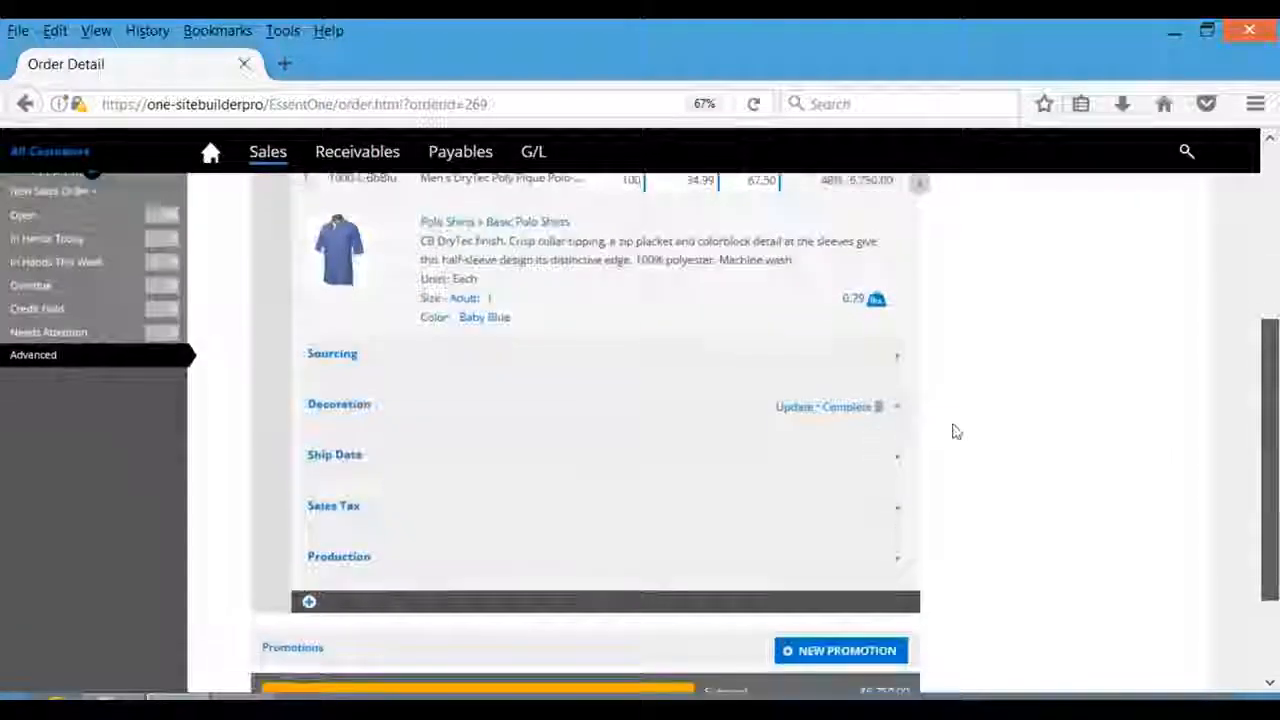
pyautogui.click(795, 407)
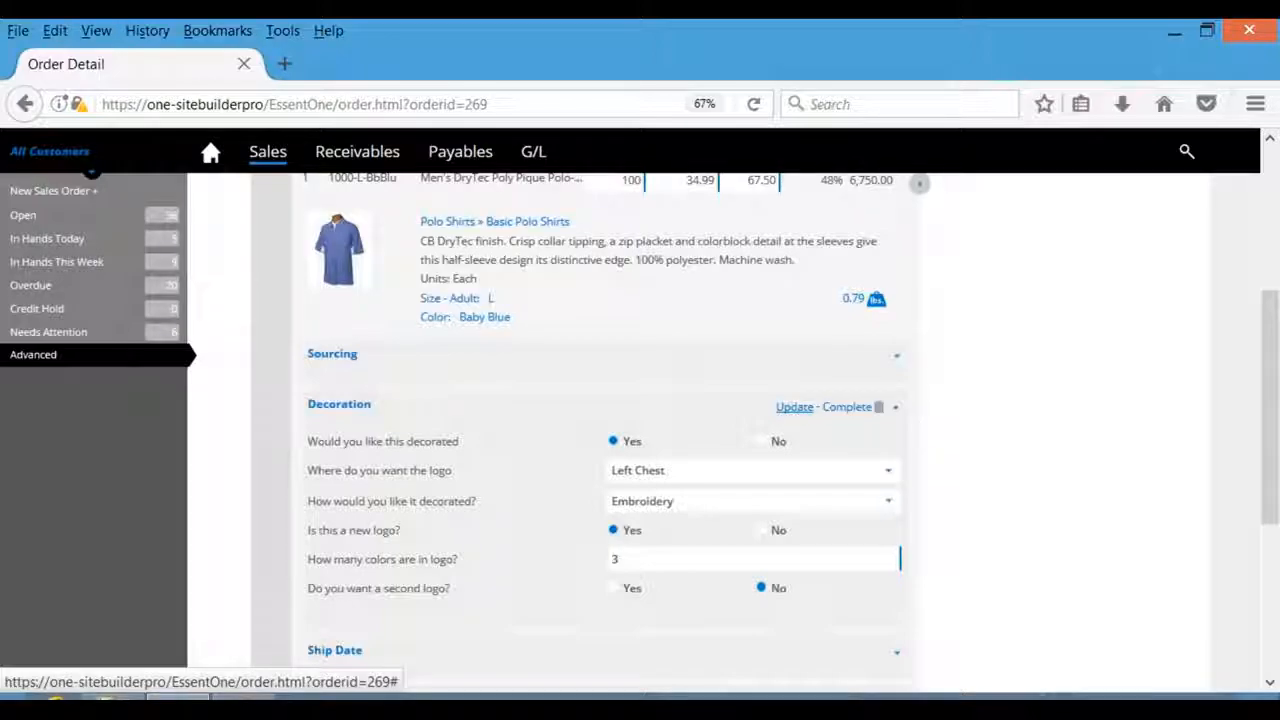
# Specify that the polo is decorated, with an Embroidery logo on the Left Chest in 3 colors
pyautogui.click(759, 442)
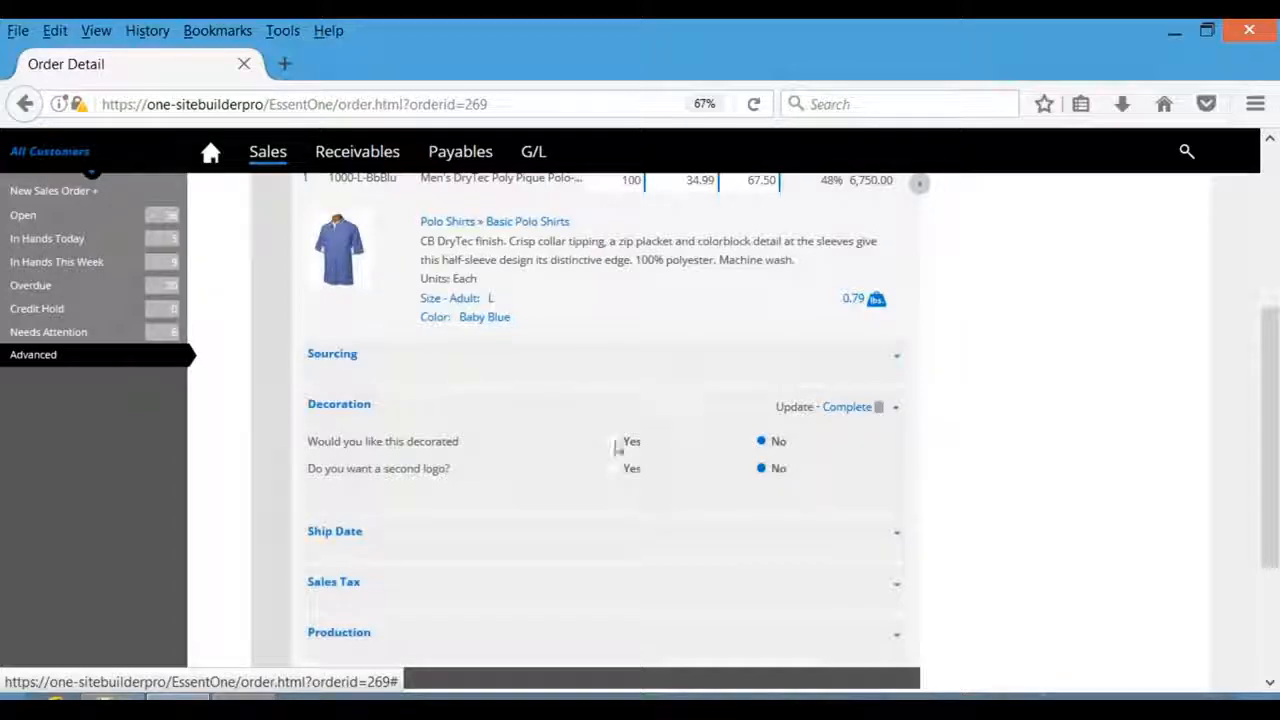
pyautogui.click(614, 442)
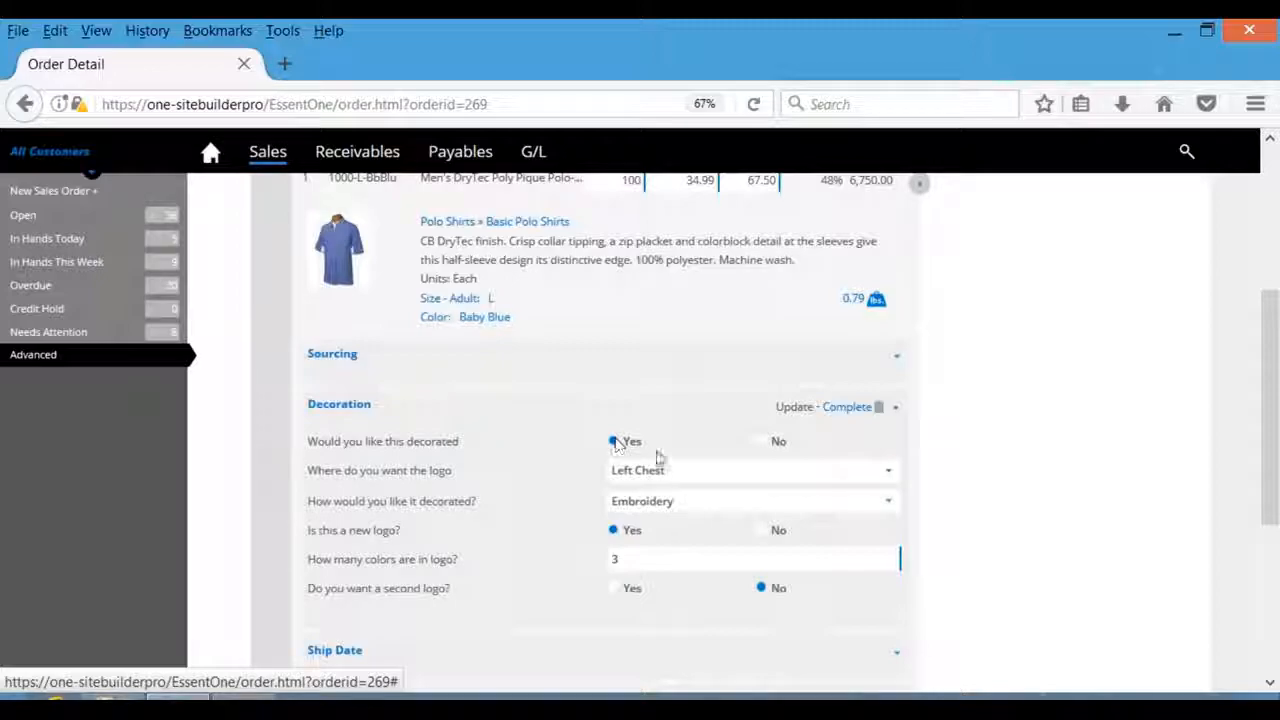
pyautogui.click(740, 484)
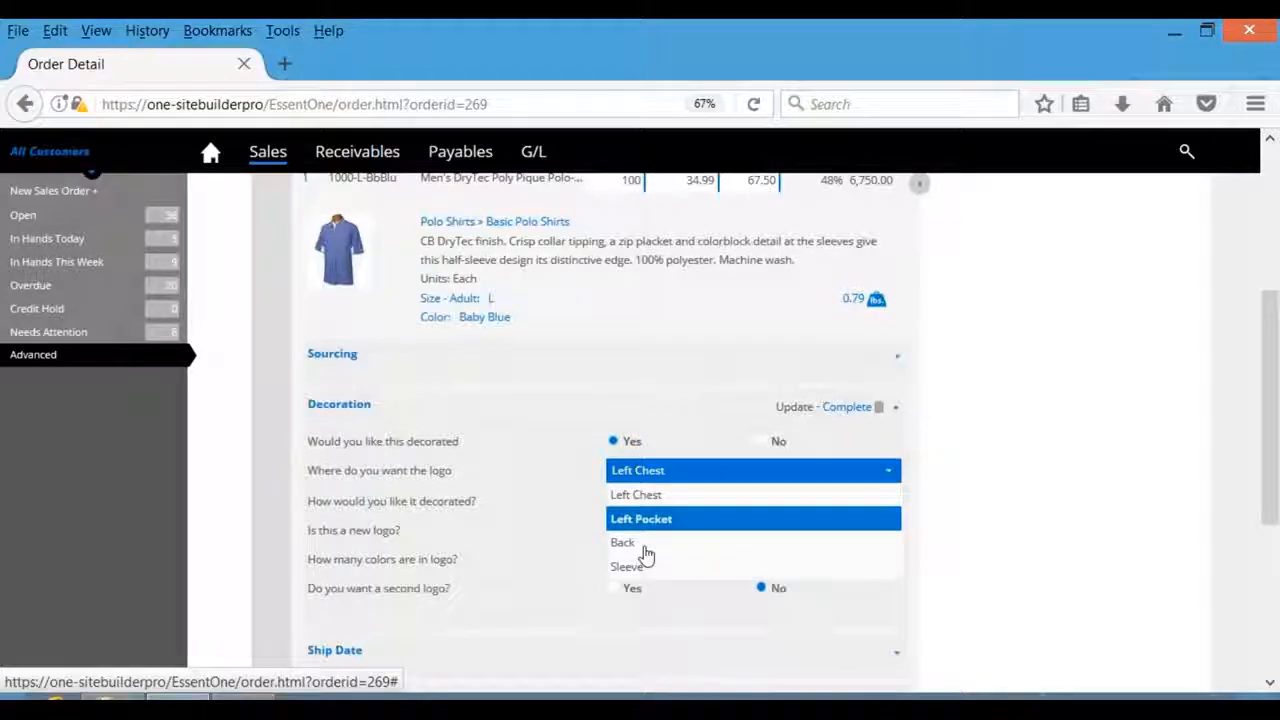
pyautogui.click(679, 486)
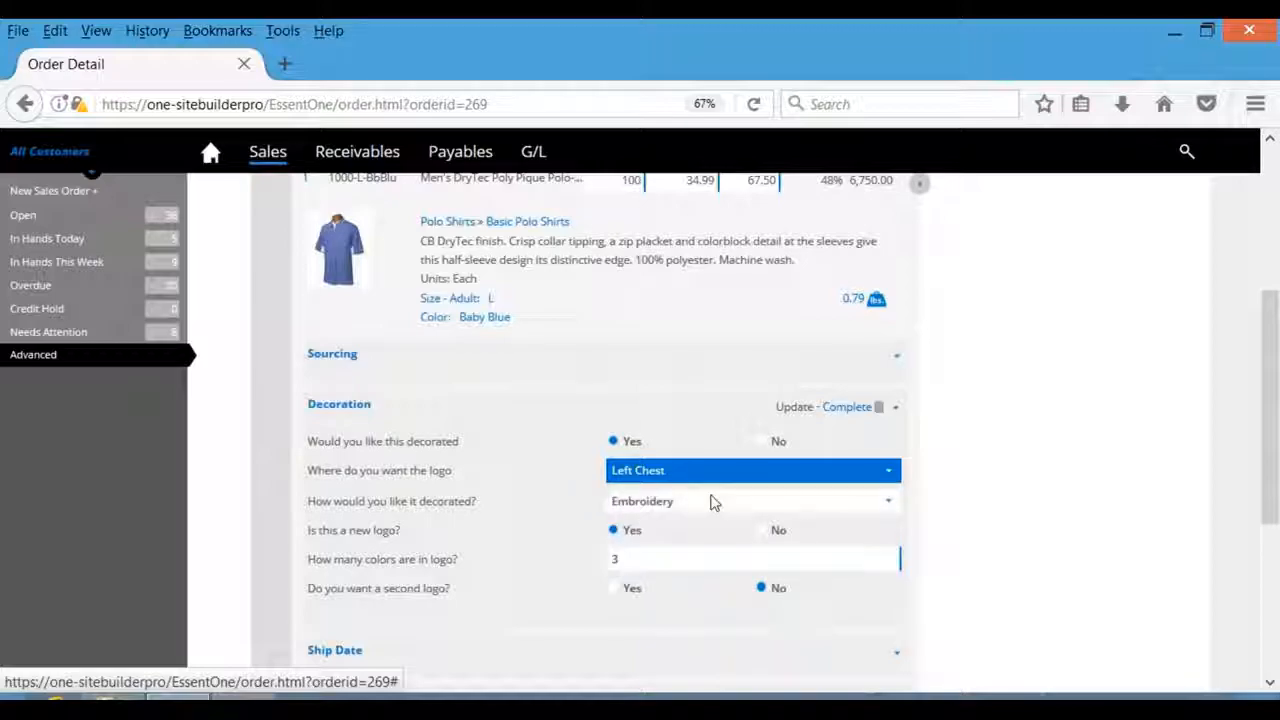
pyautogui.click(712, 507)
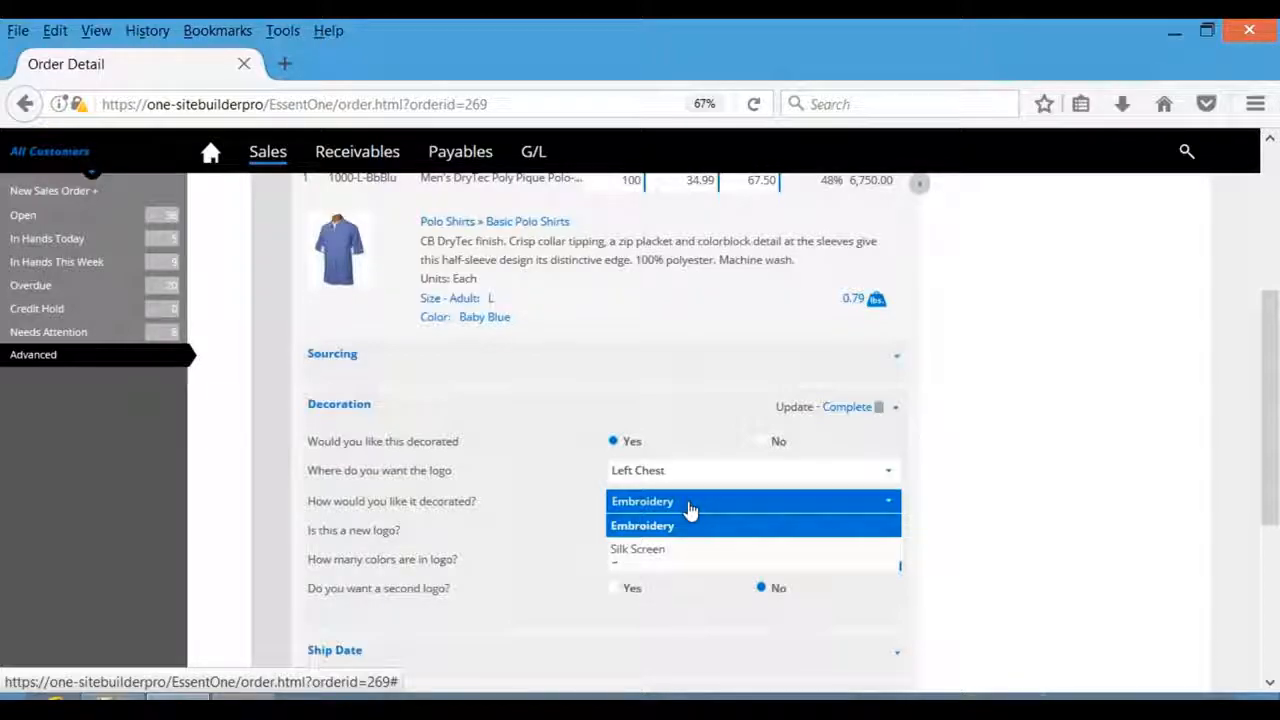
pyautogui.click(690, 510)
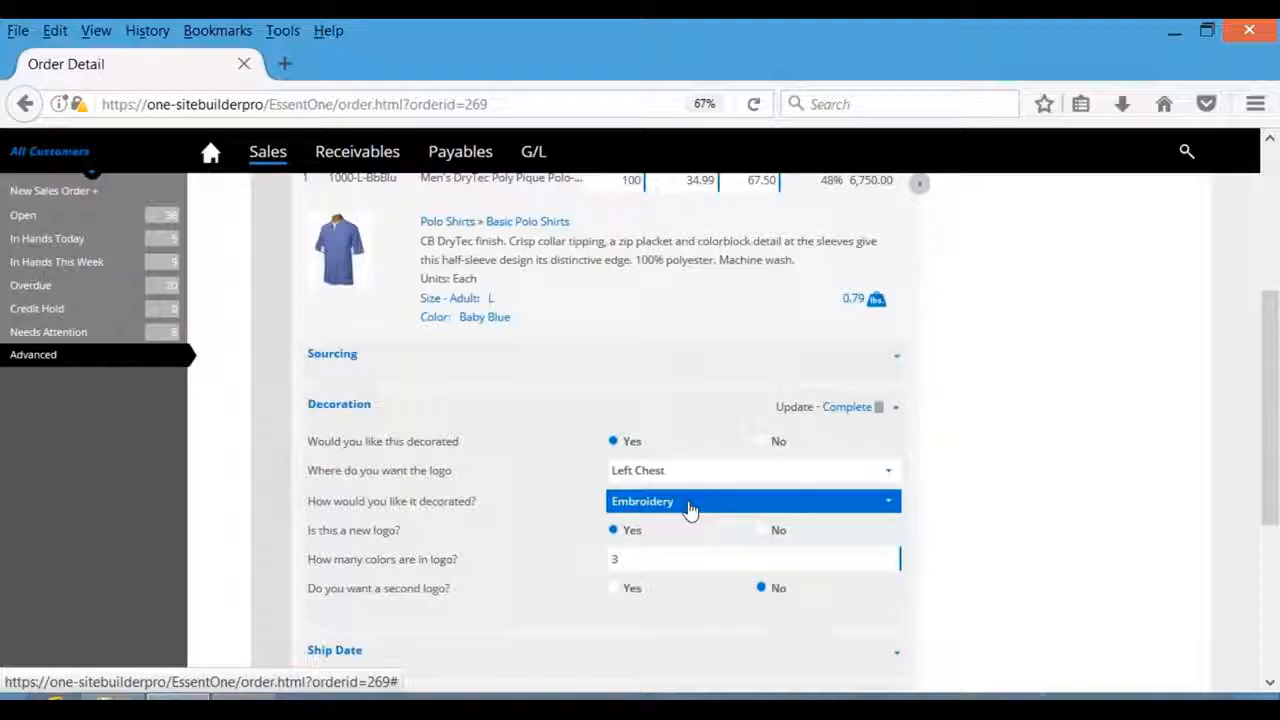
pyautogui.click(630, 559)
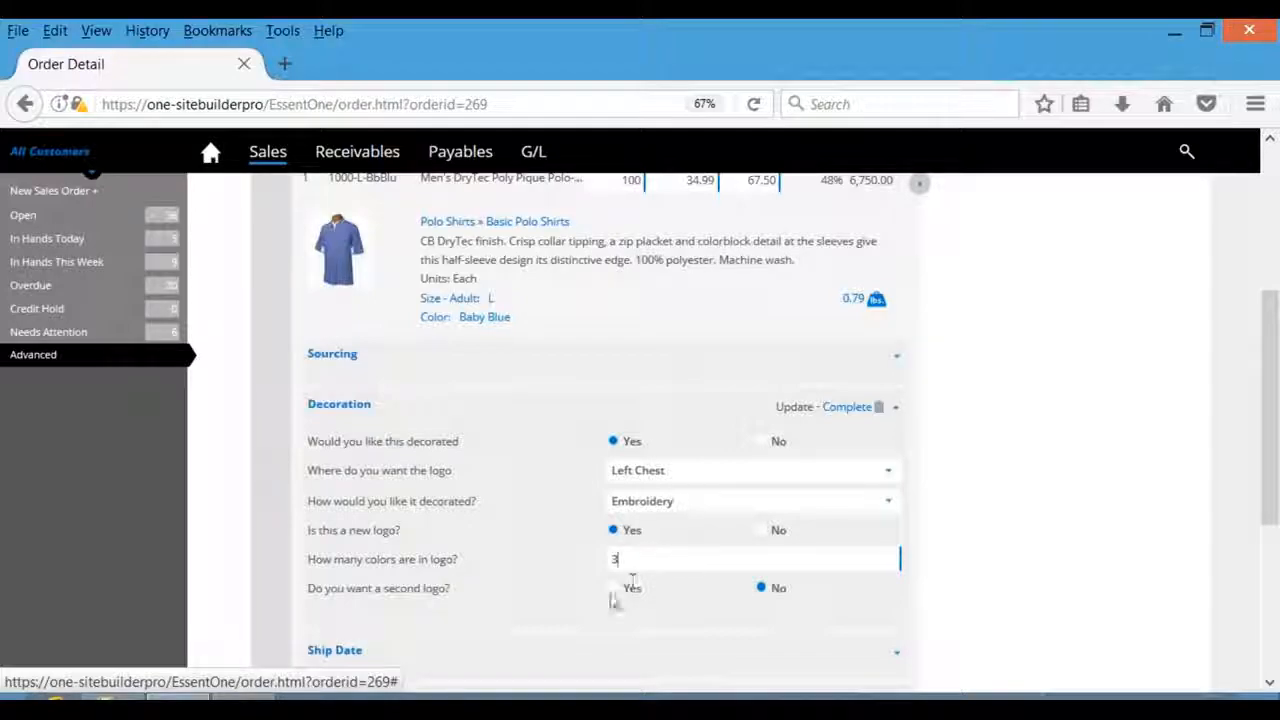
# Answer No to a second logo and complete the Decoration questions
pyautogui.click(614, 590)
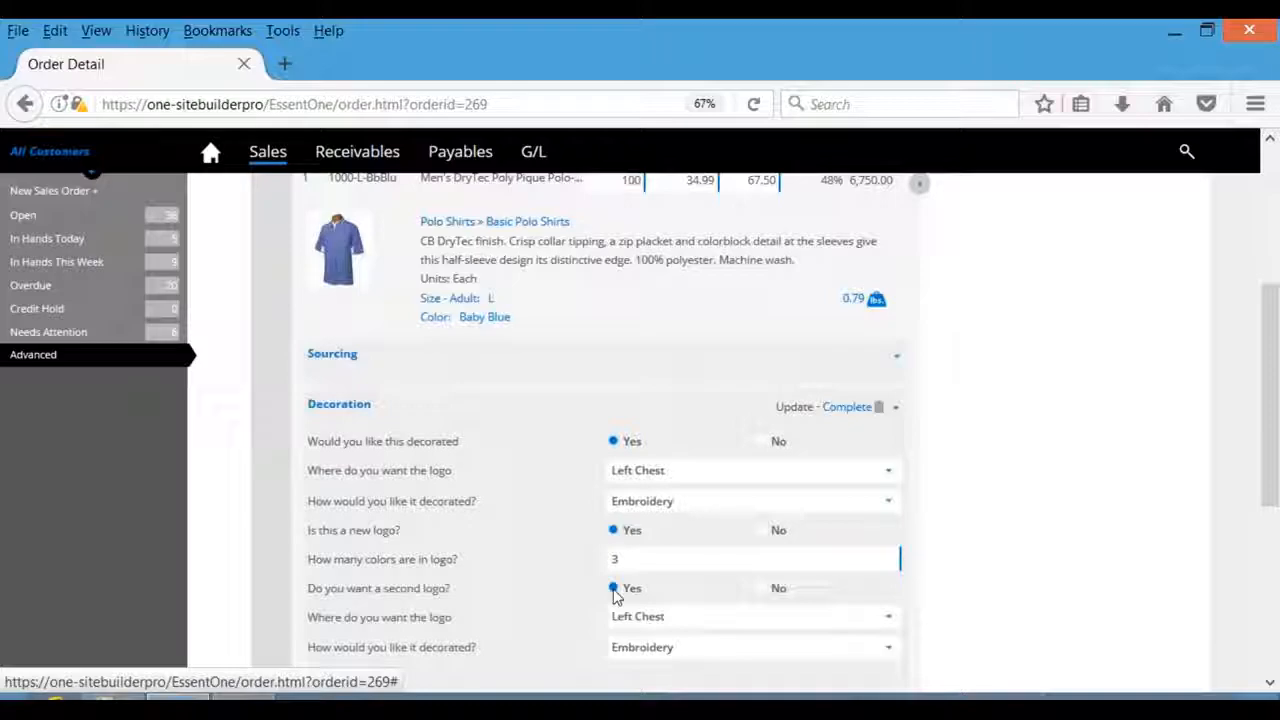
pyautogui.click(770, 589)
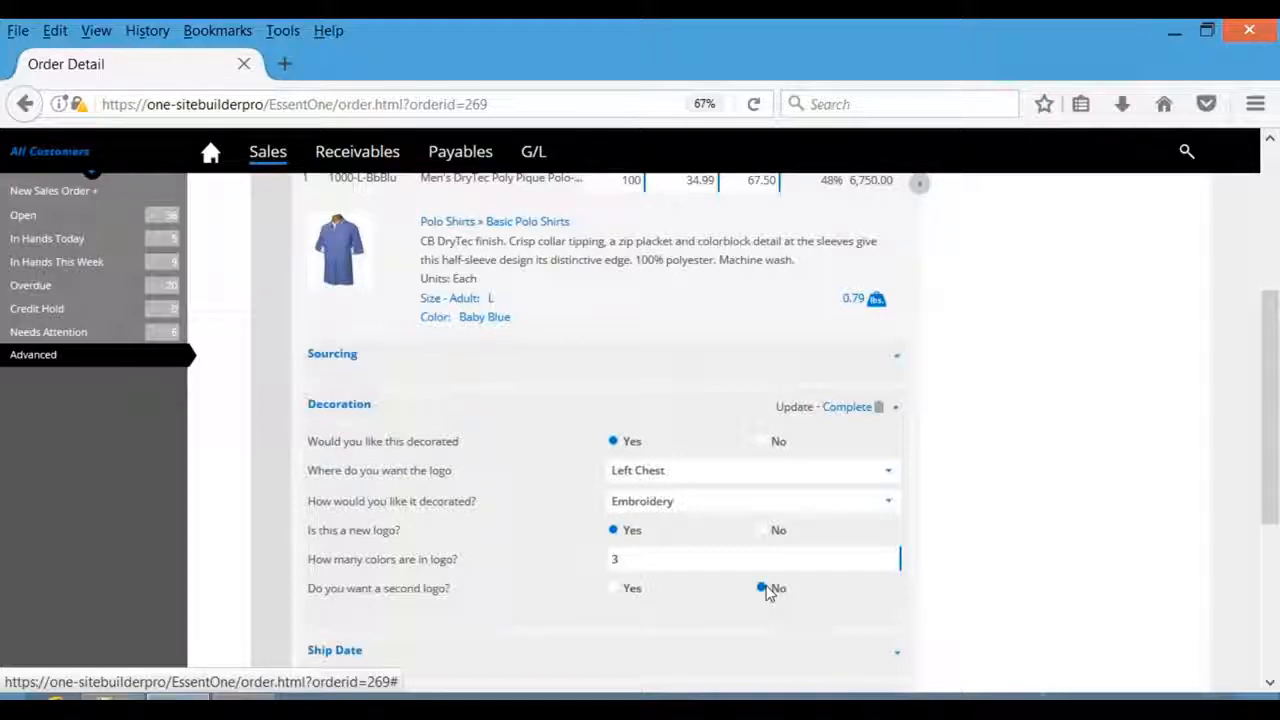
pyautogui.click(845, 408)
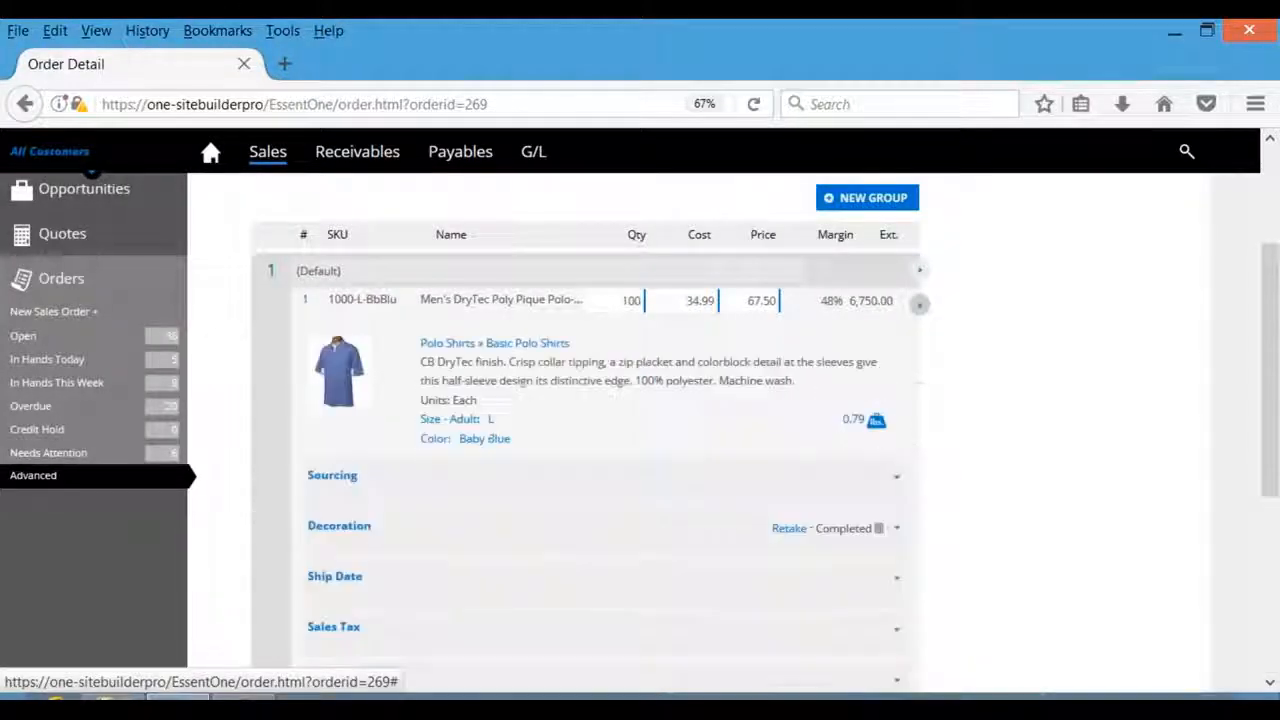
# Collapse the polo line item and review the Embroidery, Tape Creation and Extra Color Charge lines beneath it
pyautogui.click(306, 307)
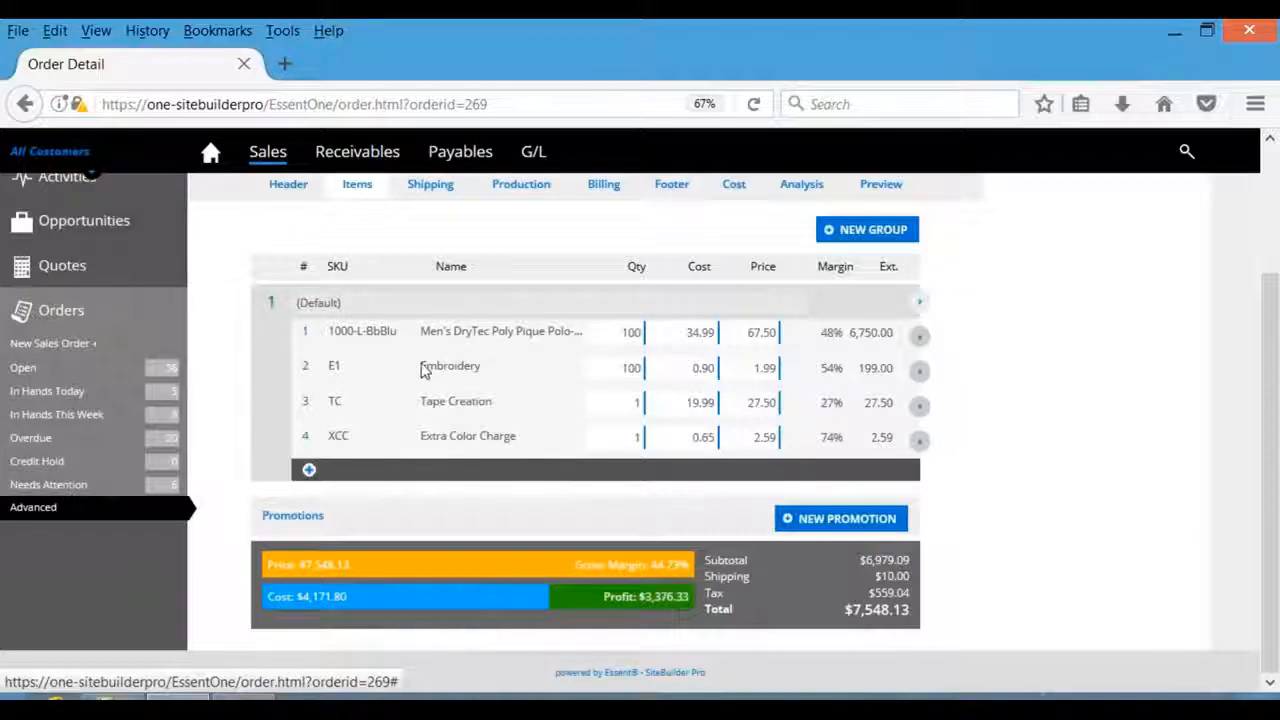
pyautogui.doubleClick(481, 366)
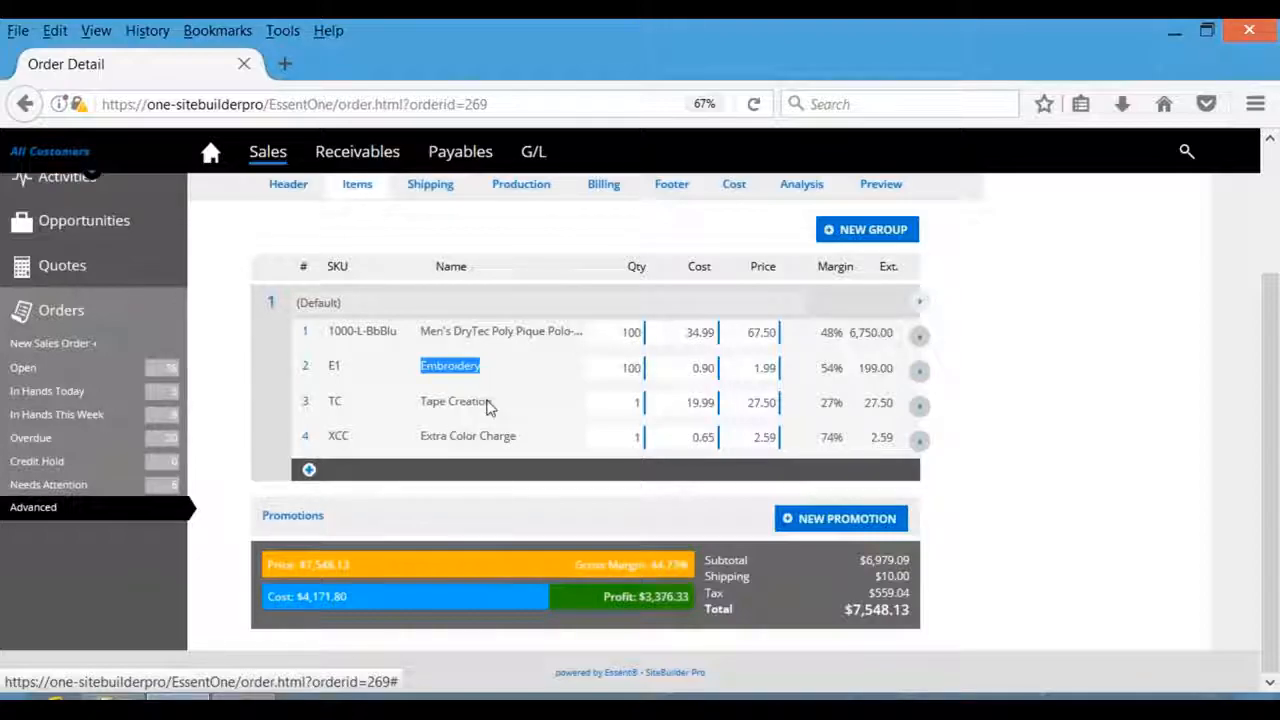
pyautogui.moveTo(421, 401); pyautogui.dragTo(494, 401)
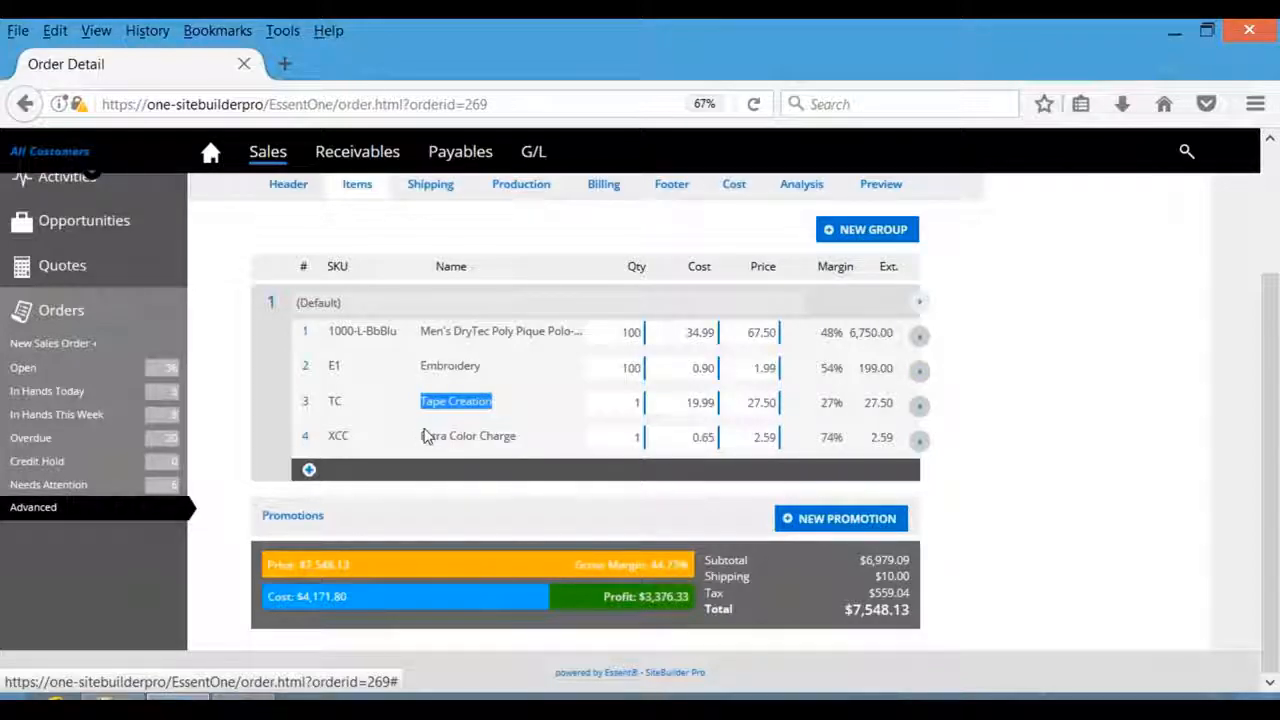
pyautogui.moveTo(421, 436); pyautogui.dragTo(541, 443)
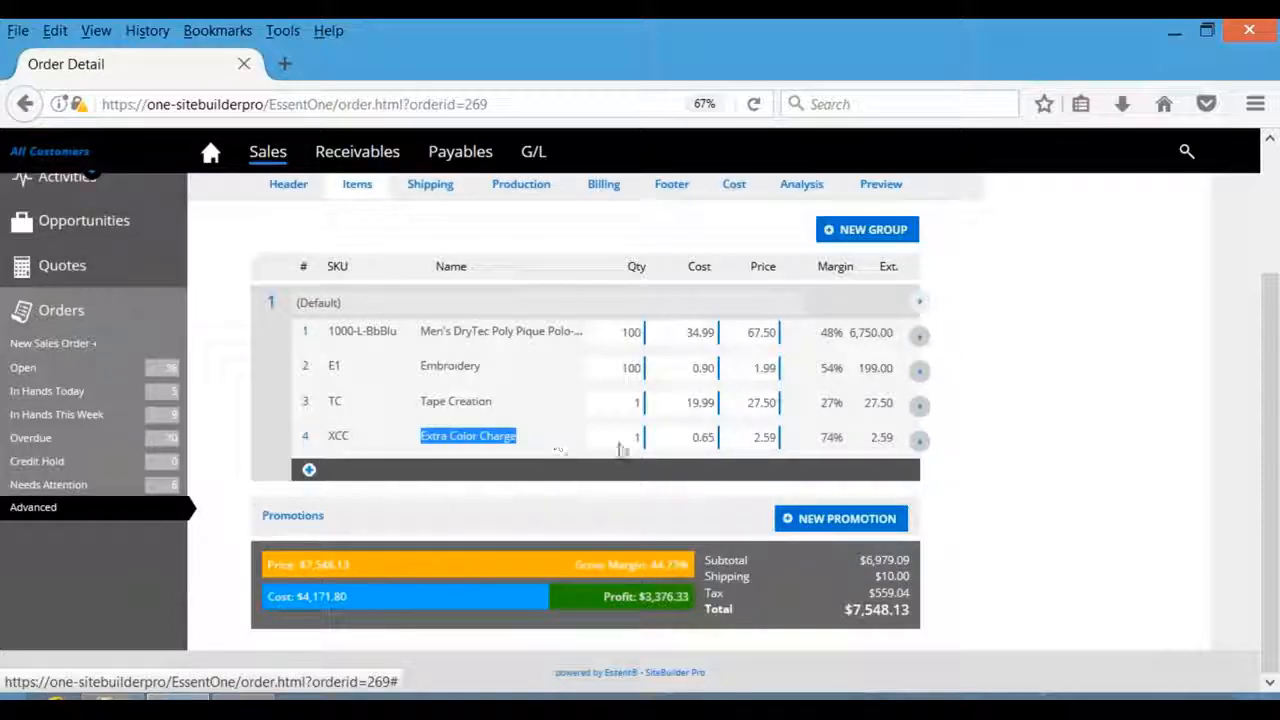
pyautogui.click(979, 459)
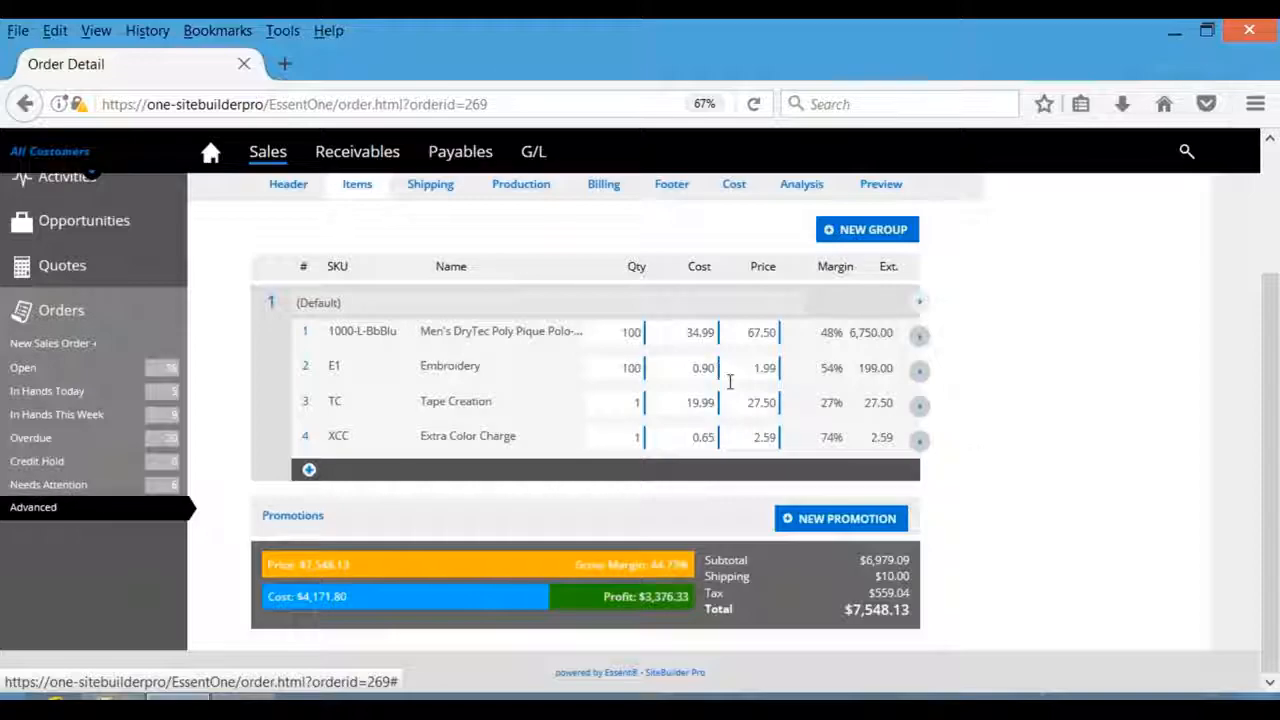
# Set the Tape Creation charge's price to 28.00
pyautogui.click(767, 401)
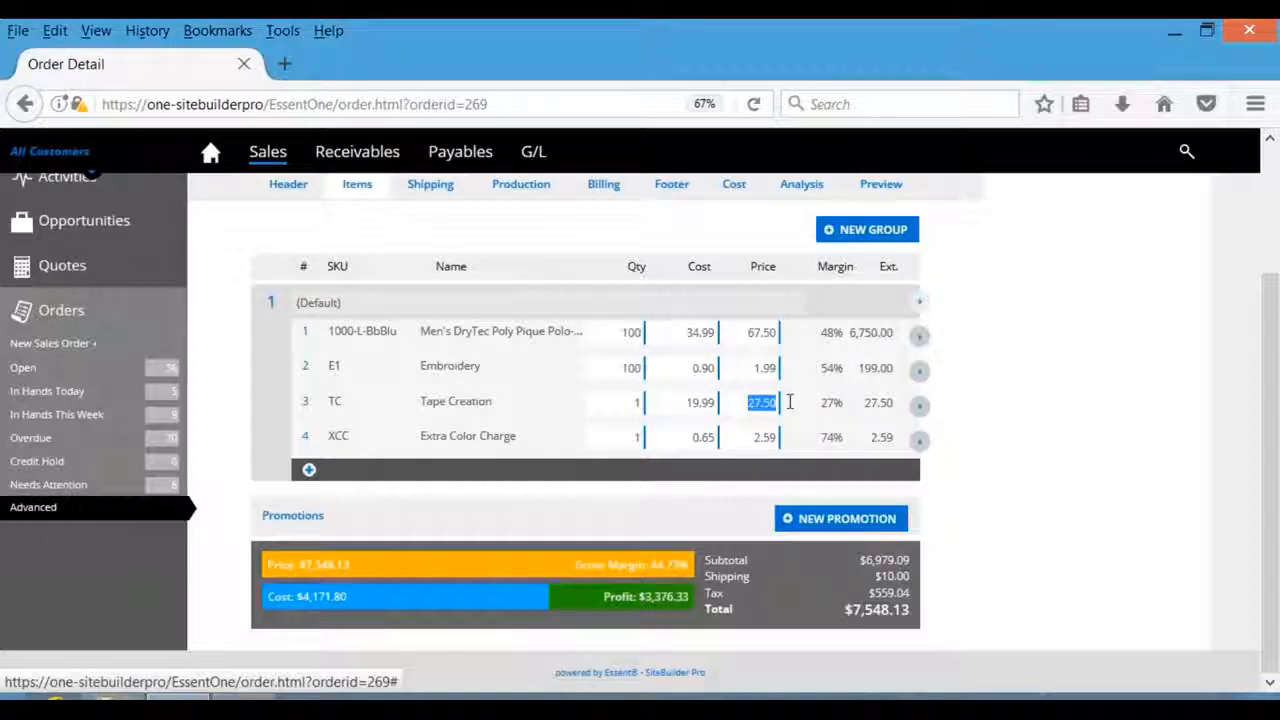
pyautogui.write('28.00')
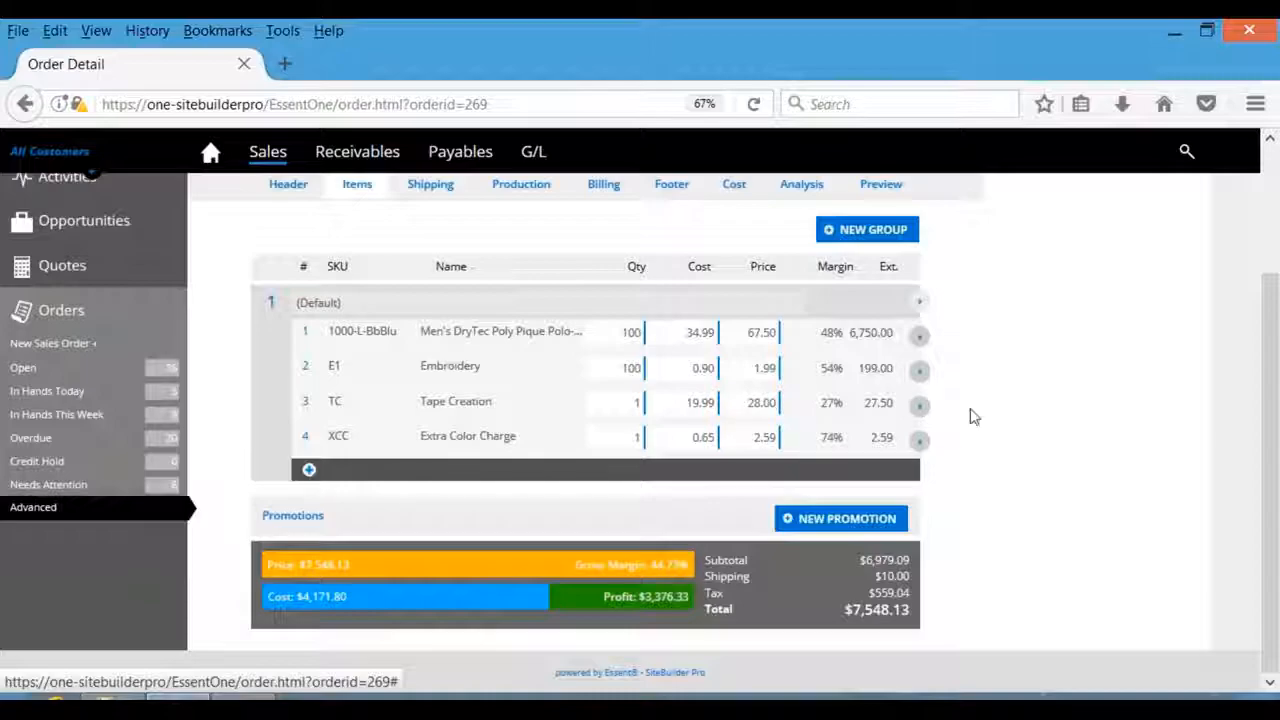
pyautogui.click(972, 419)
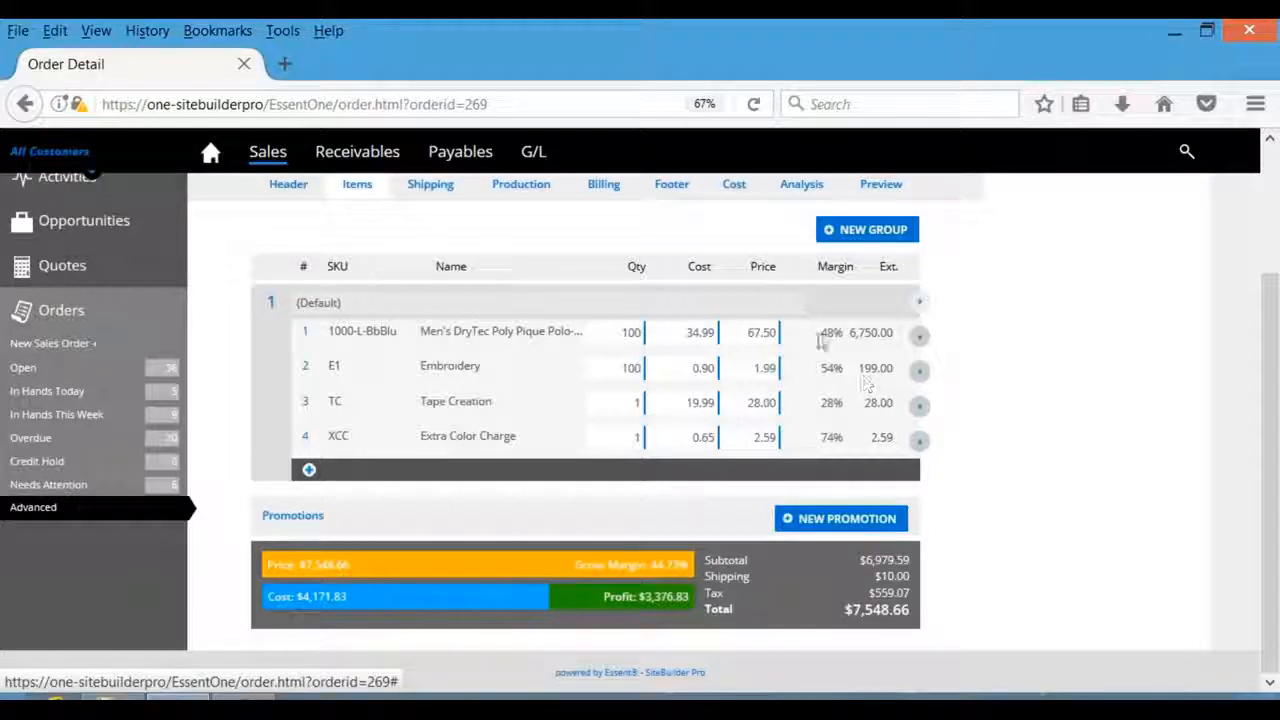
# Add a second item group to the order, start adding a product to it and view the custom product form
pyautogui.click(828, 232)
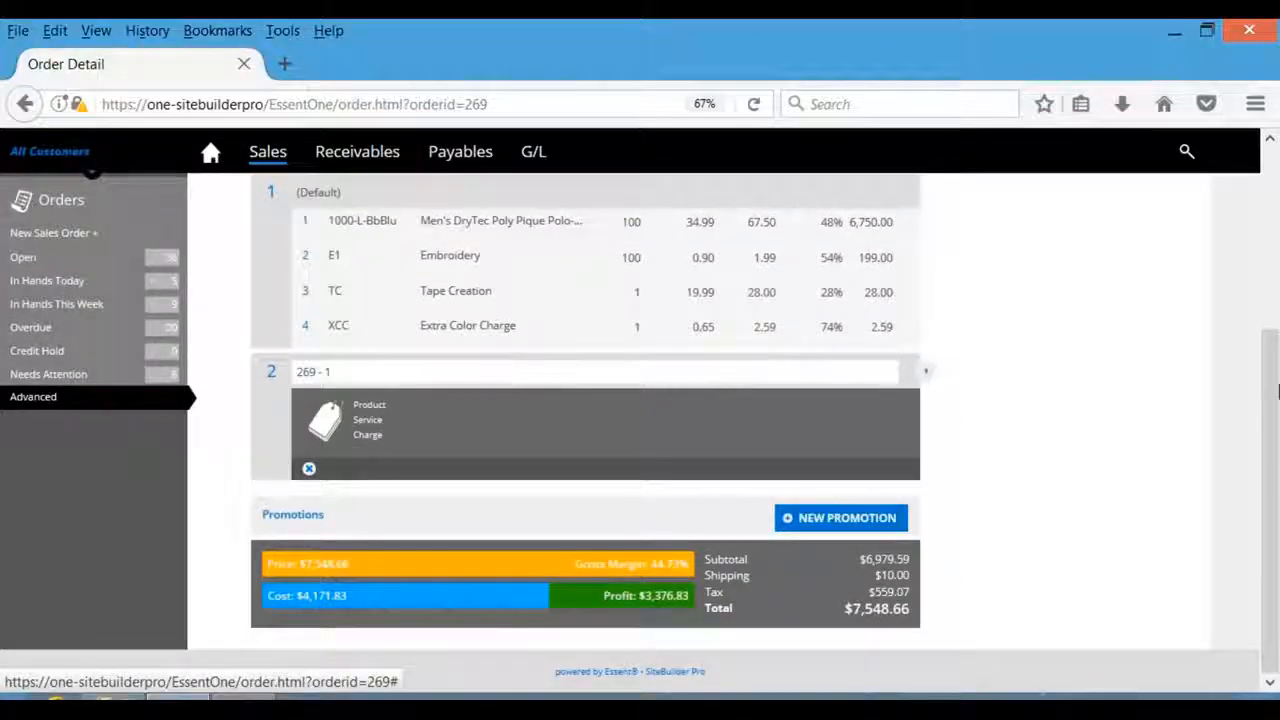
pyautogui.scroll(3, 1273, 423)
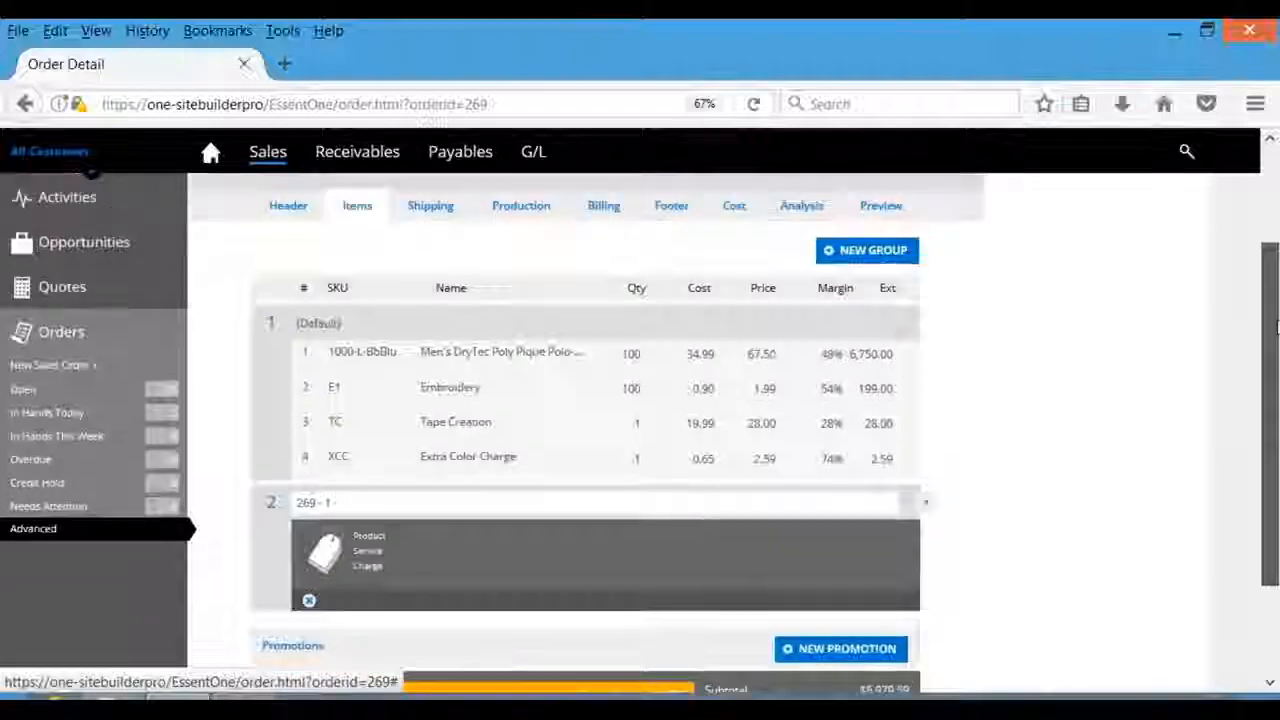
pyautogui.click(368, 555)
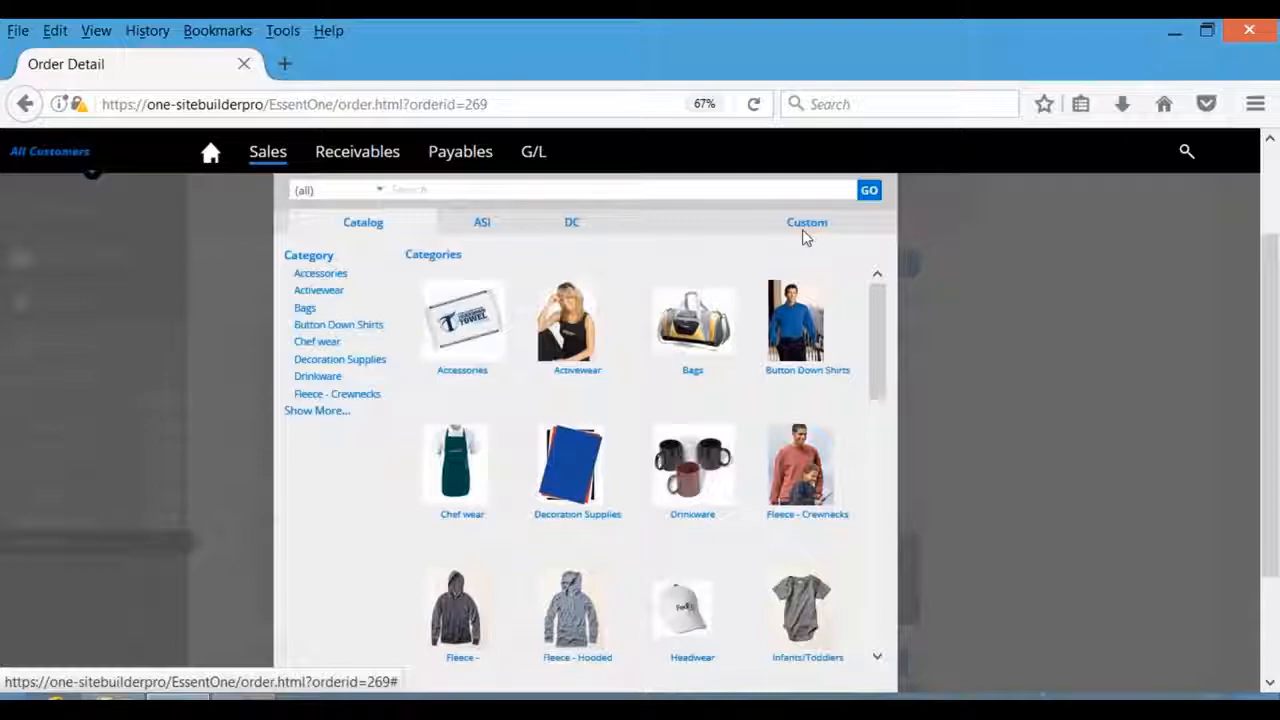
pyautogui.click(806, 234)
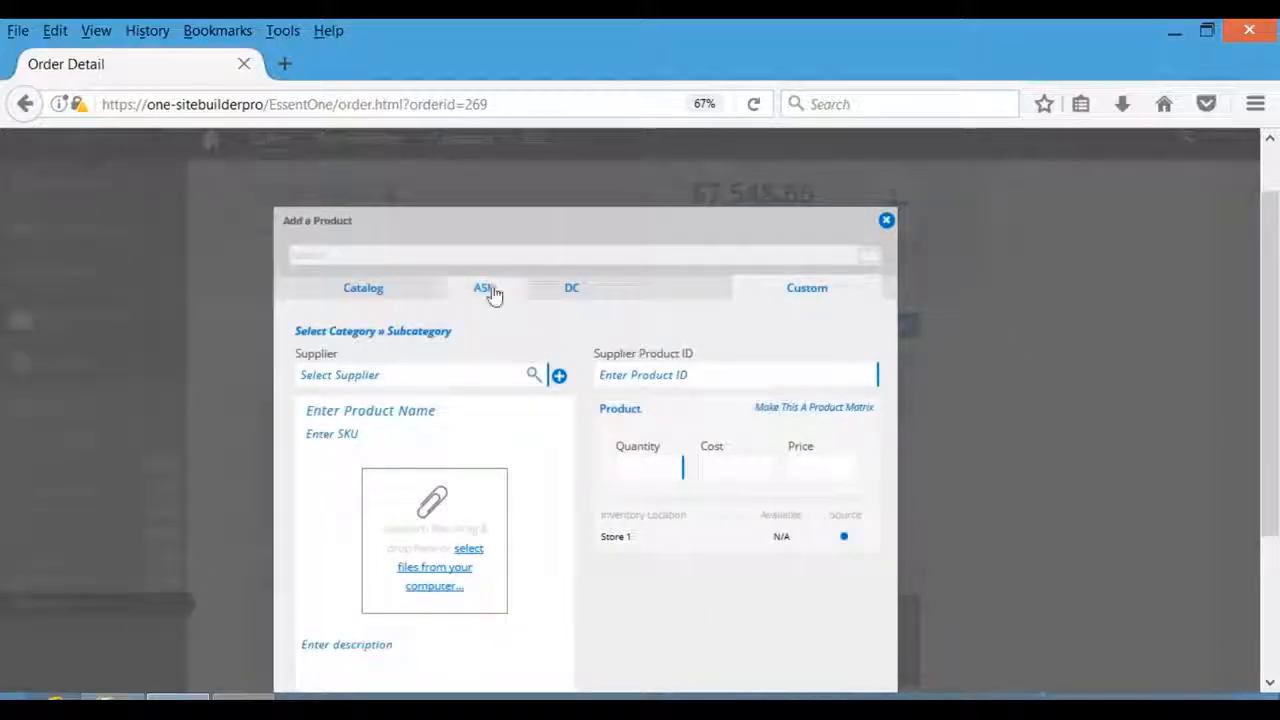
# Search the ASI products for "Leeds Mug" and select the Moscow Mule Mug Gift Set
pyautogui.click(488, 290)
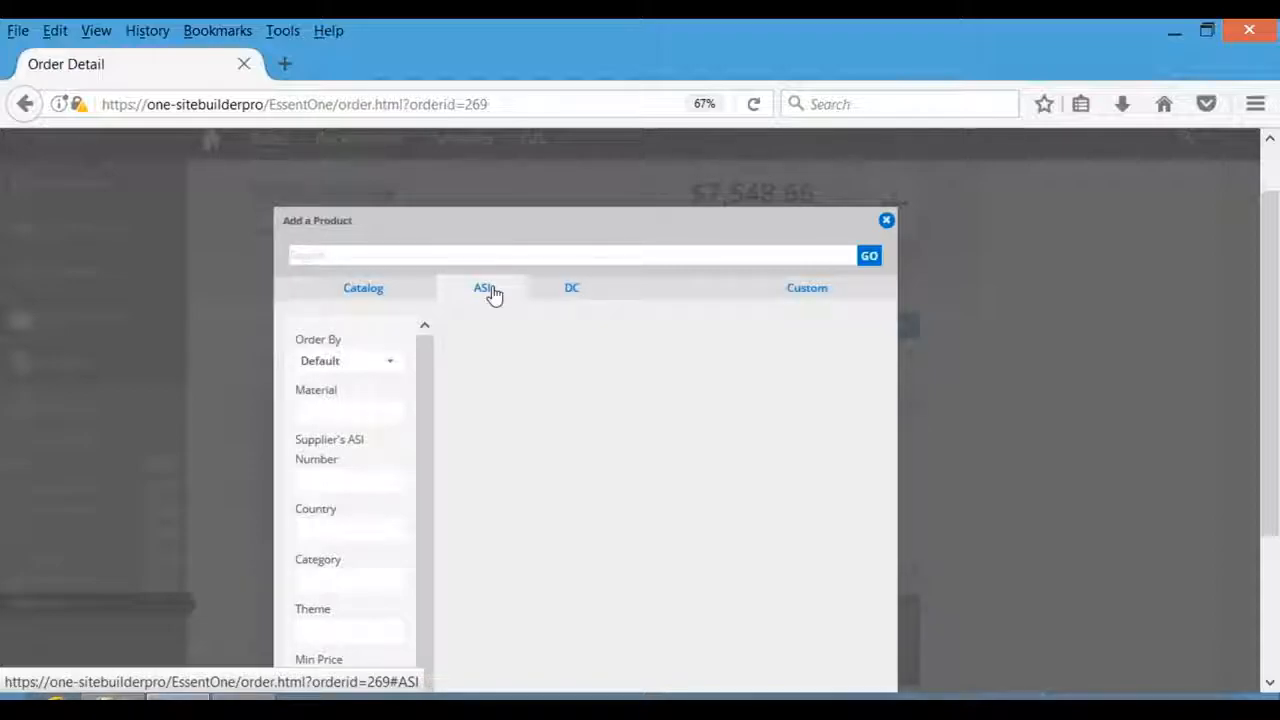
pyautogui.click(430, 257)
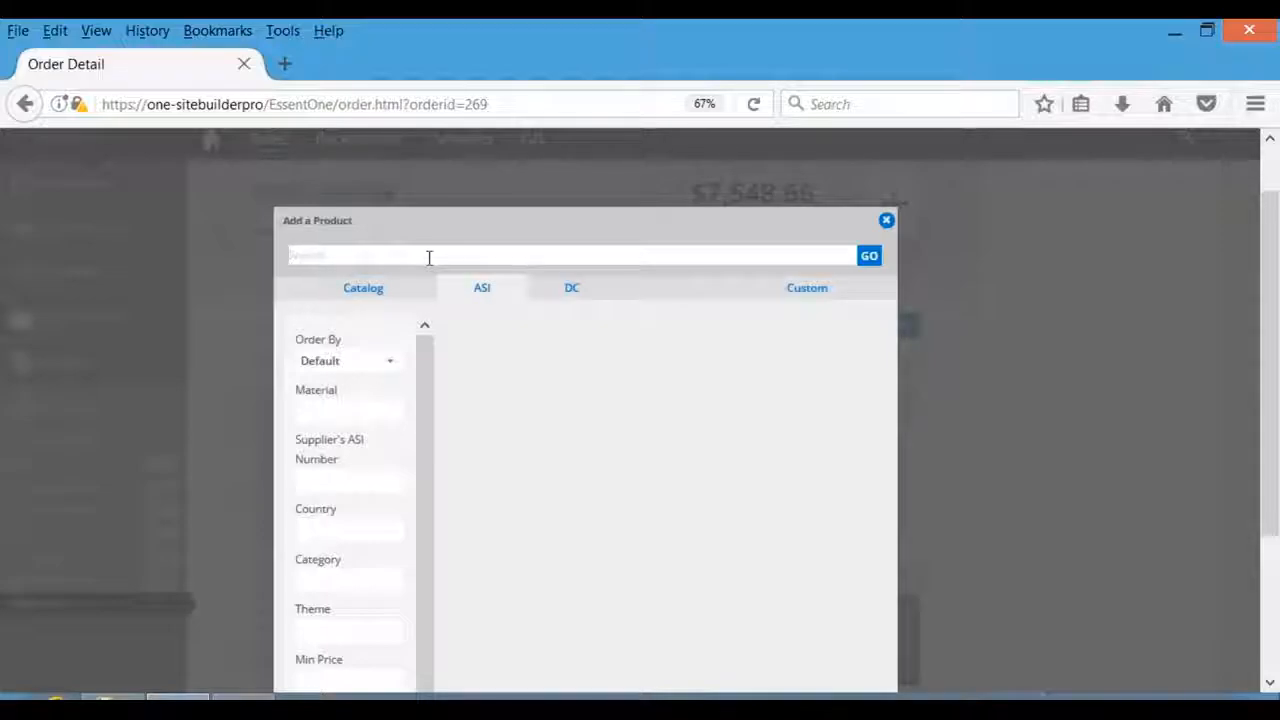
pyautogui.write('Leeds Mug')
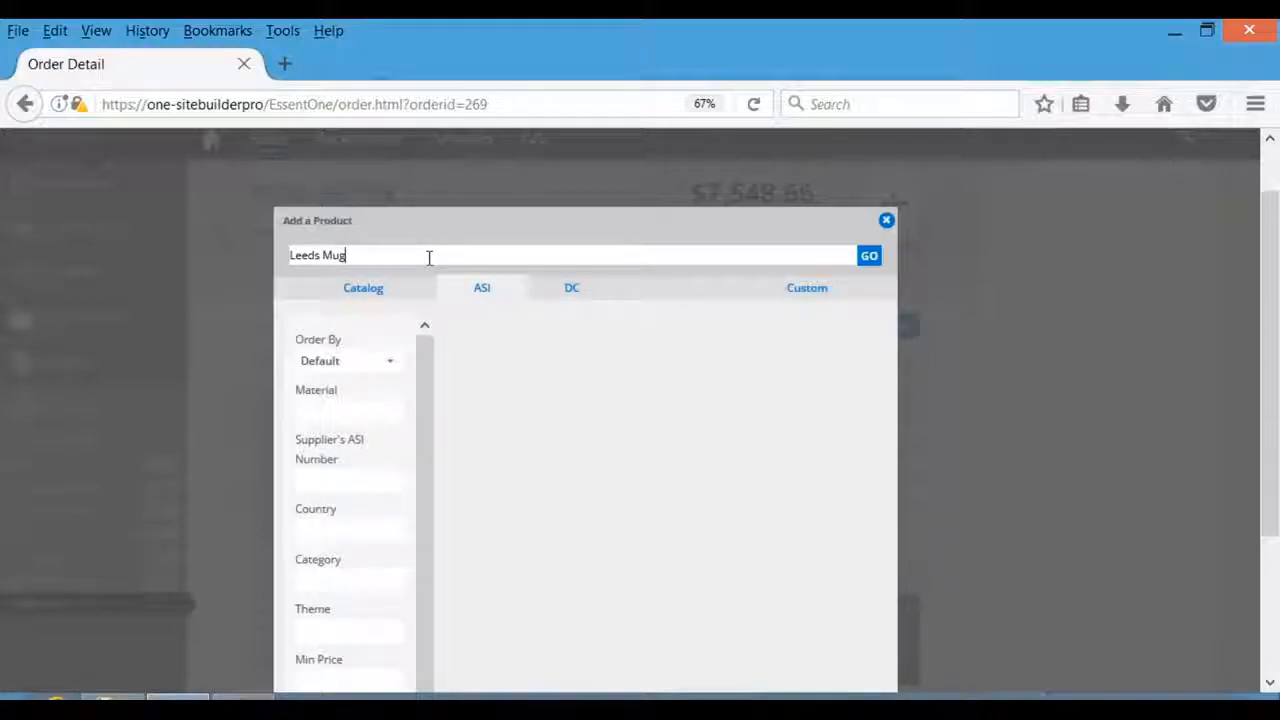
pyautogui.click(872, 258)
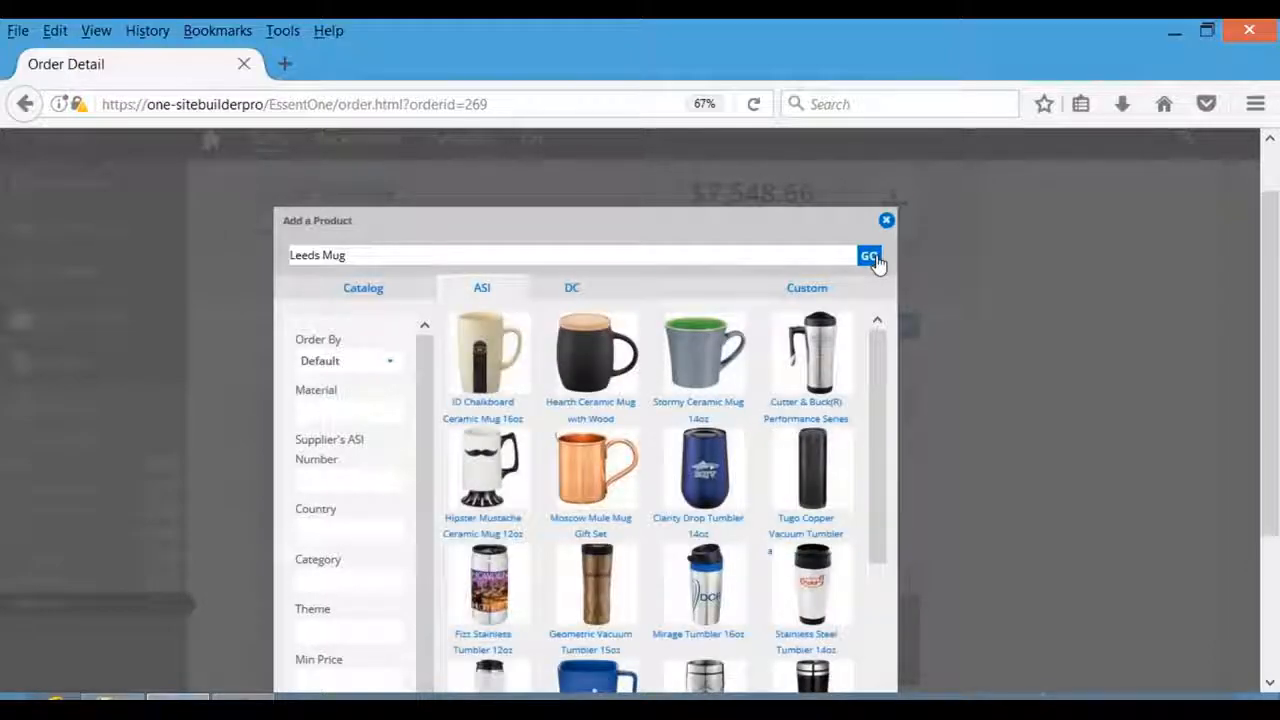
pyautogui.click(587, 490)
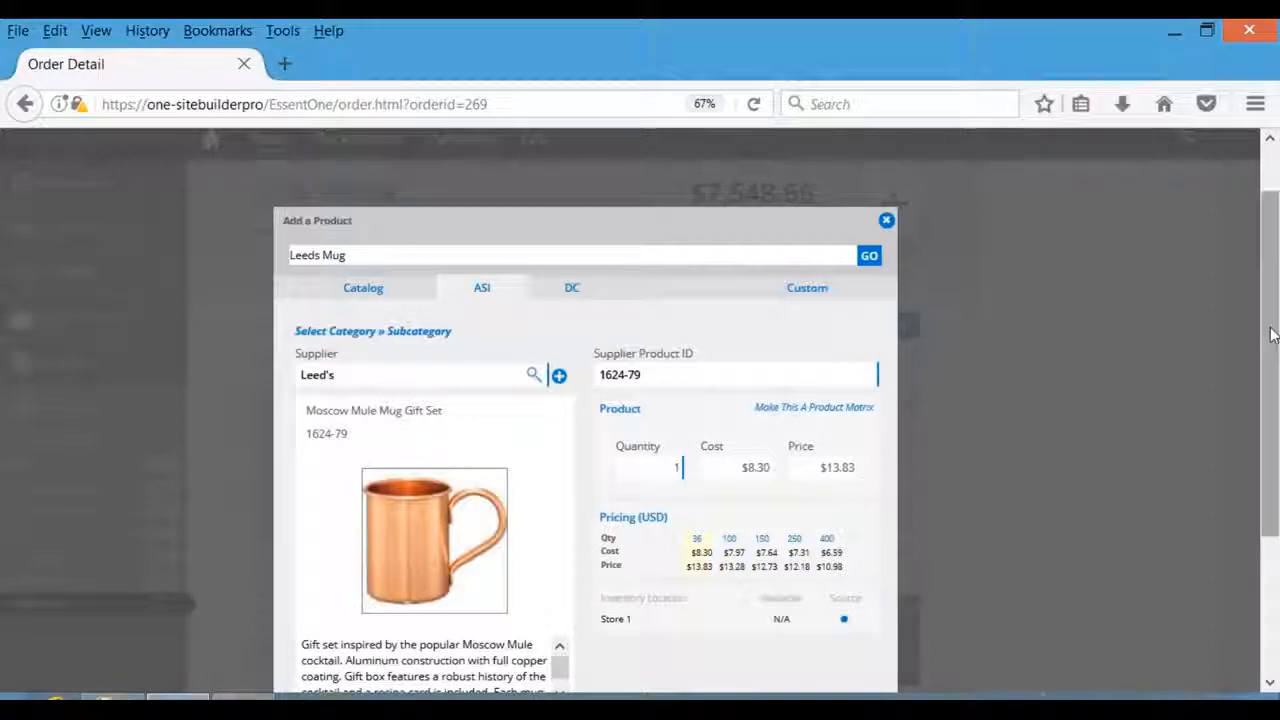
# Set the quantity of the Moscow Mule Mug Gift Set to 100
pyautogui.moveTo(1273, 335); pyautogui.dragTo(1273, 395)
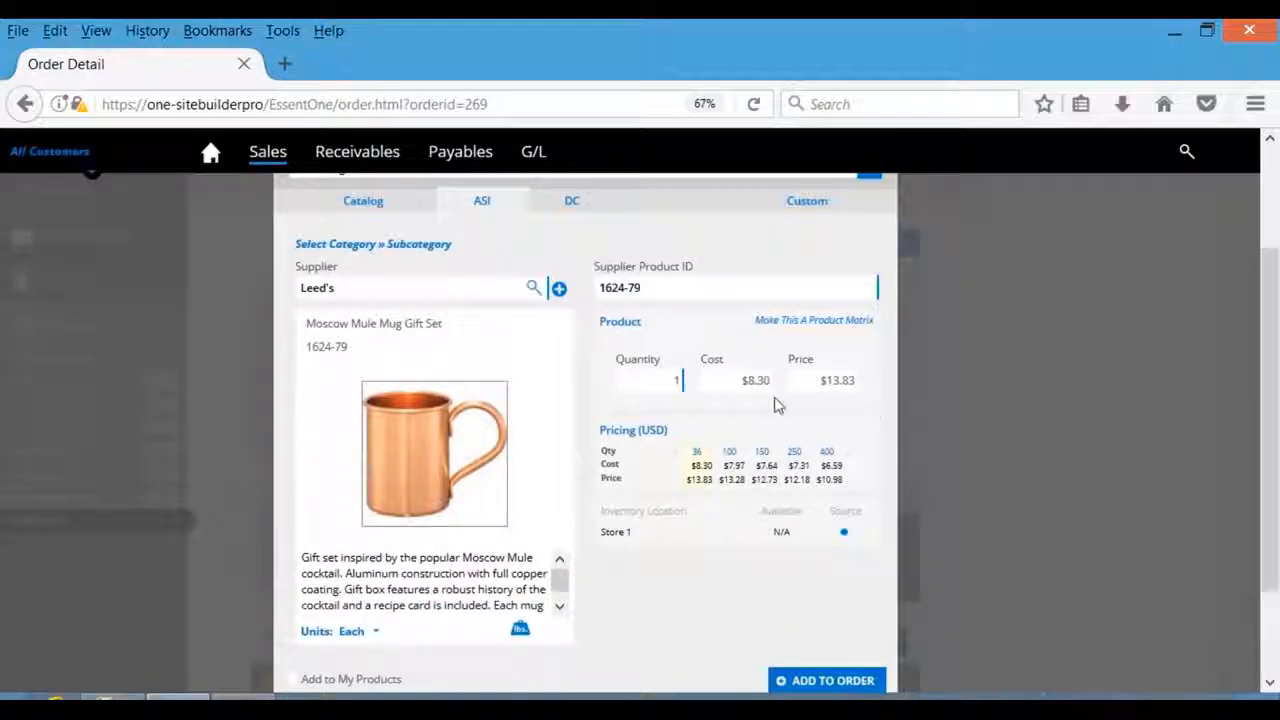
pyautogui.click(680, 380)
pyautogui.write('00')
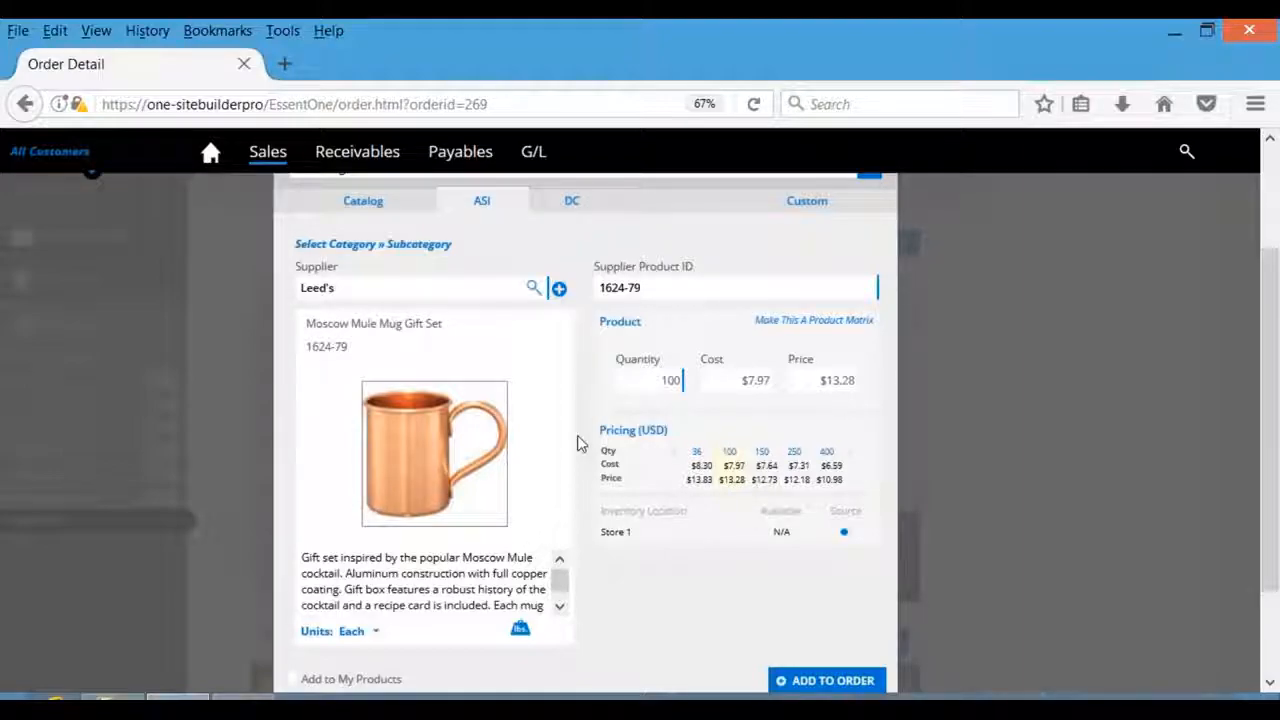
# Assign the mug gift set to category Drinkware and subcategory Mugs, and add it to the order
pyautogui.click(347, 249)
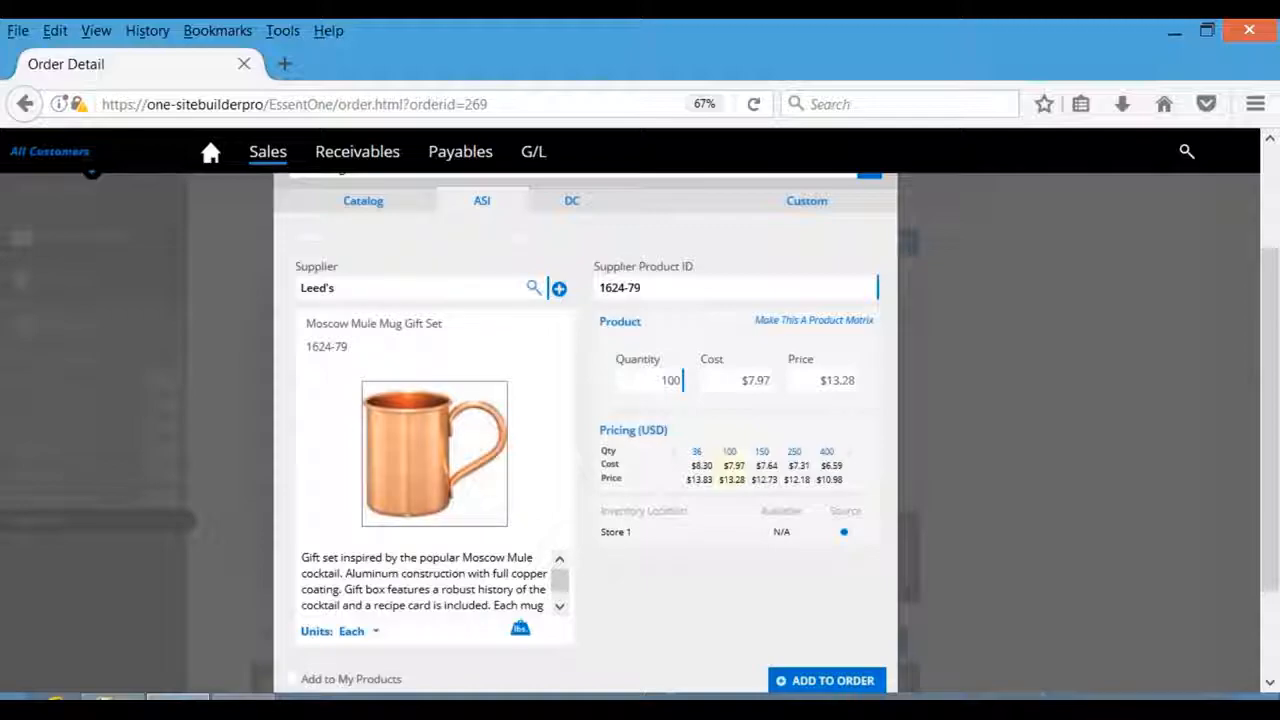
pyautogui.click(394, 247)
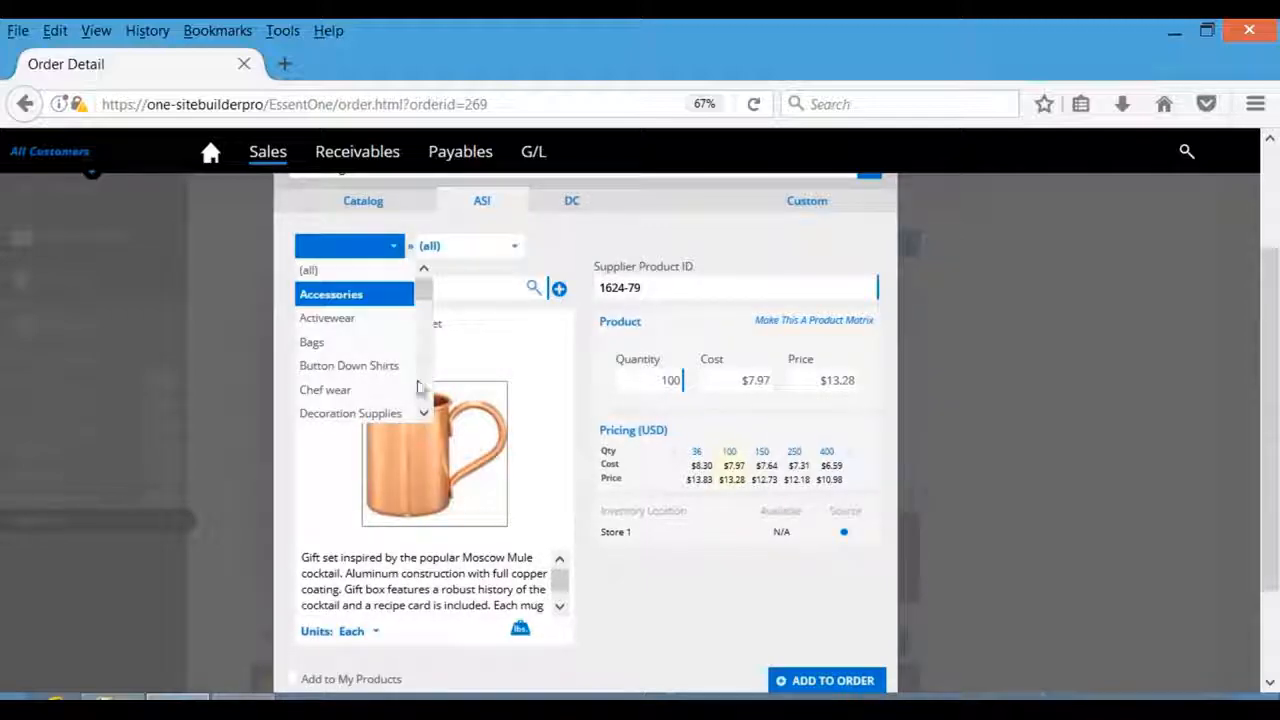
pyautogui.click(424, 413)
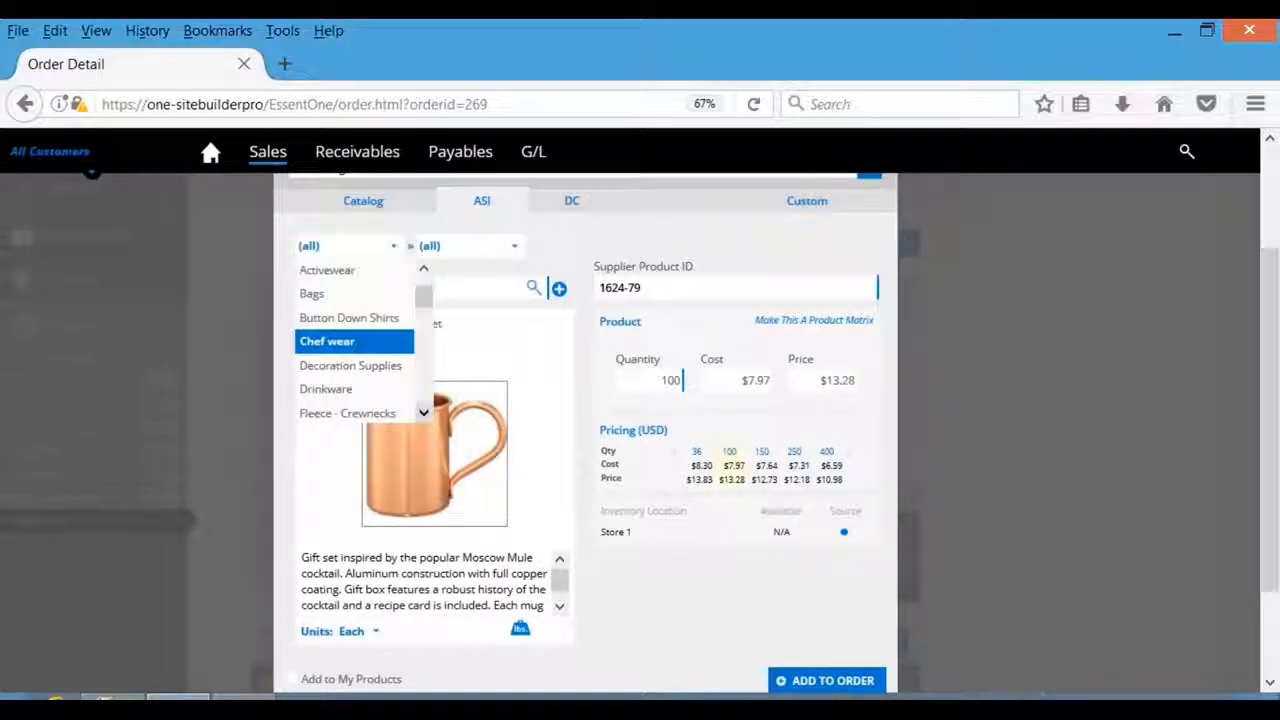
pyautogui.click(335, 390)
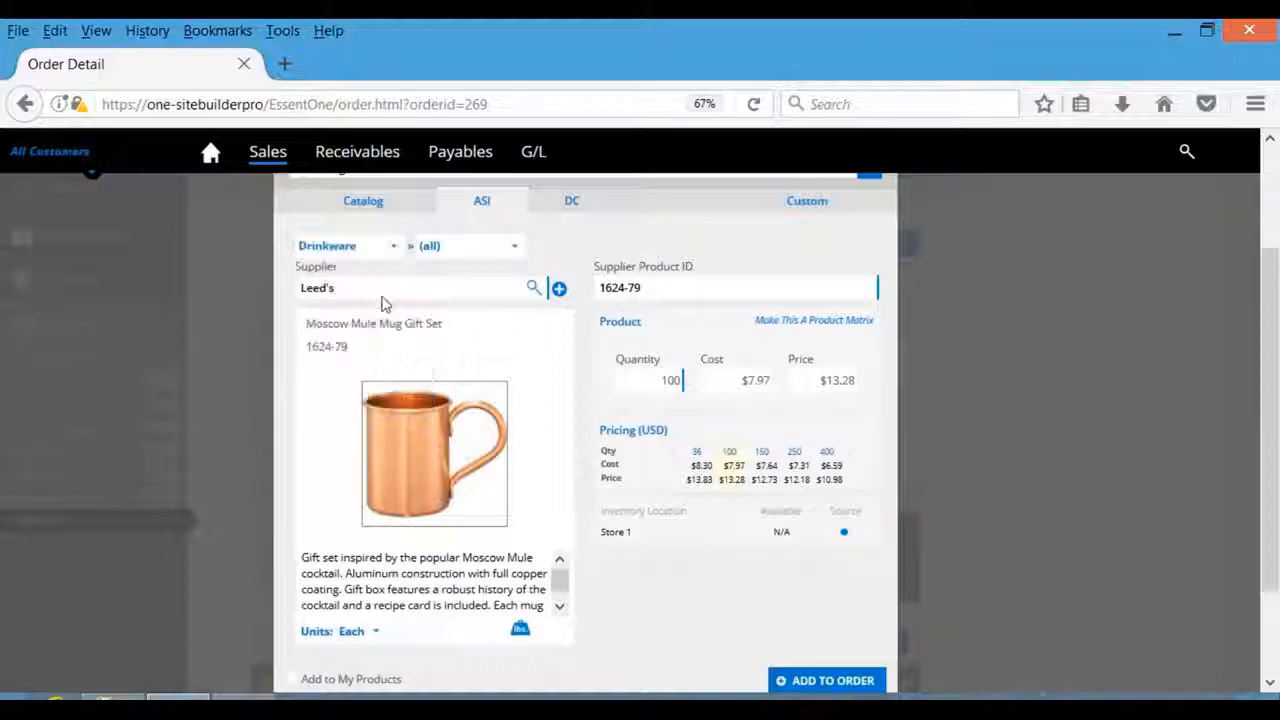
pyautogui.click(450, 250)
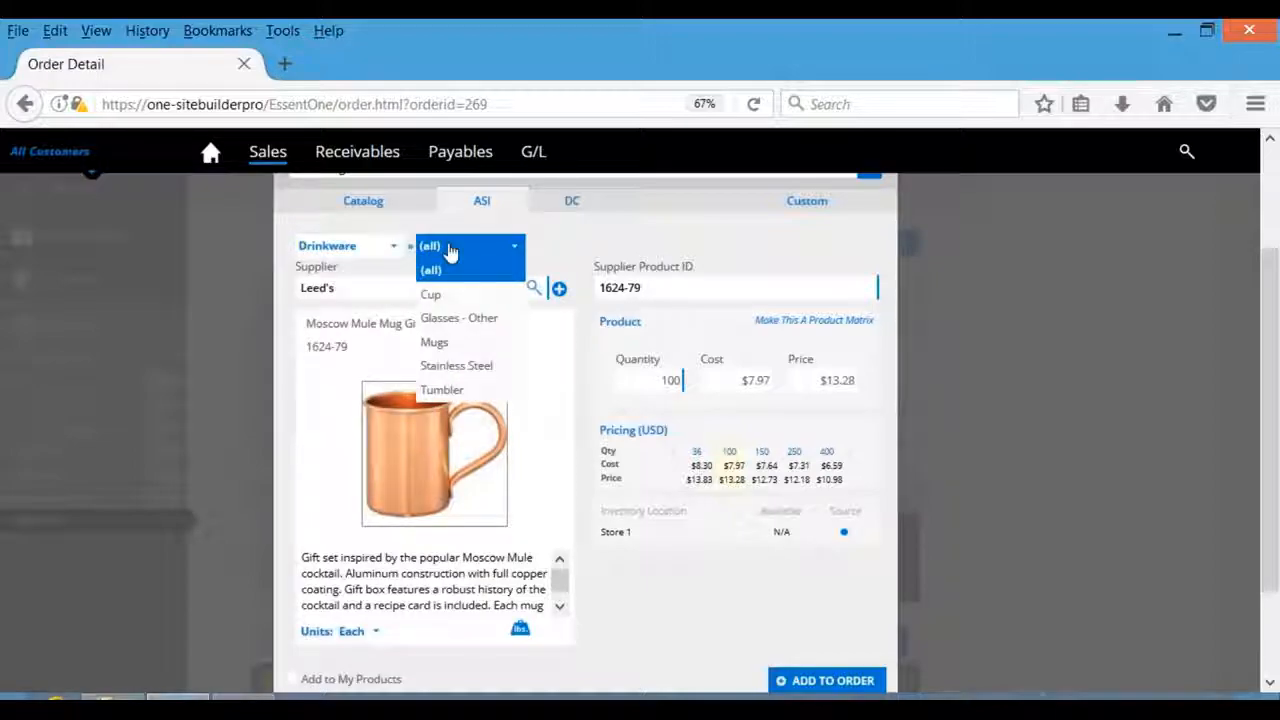
pyautogui.click(484, 345)
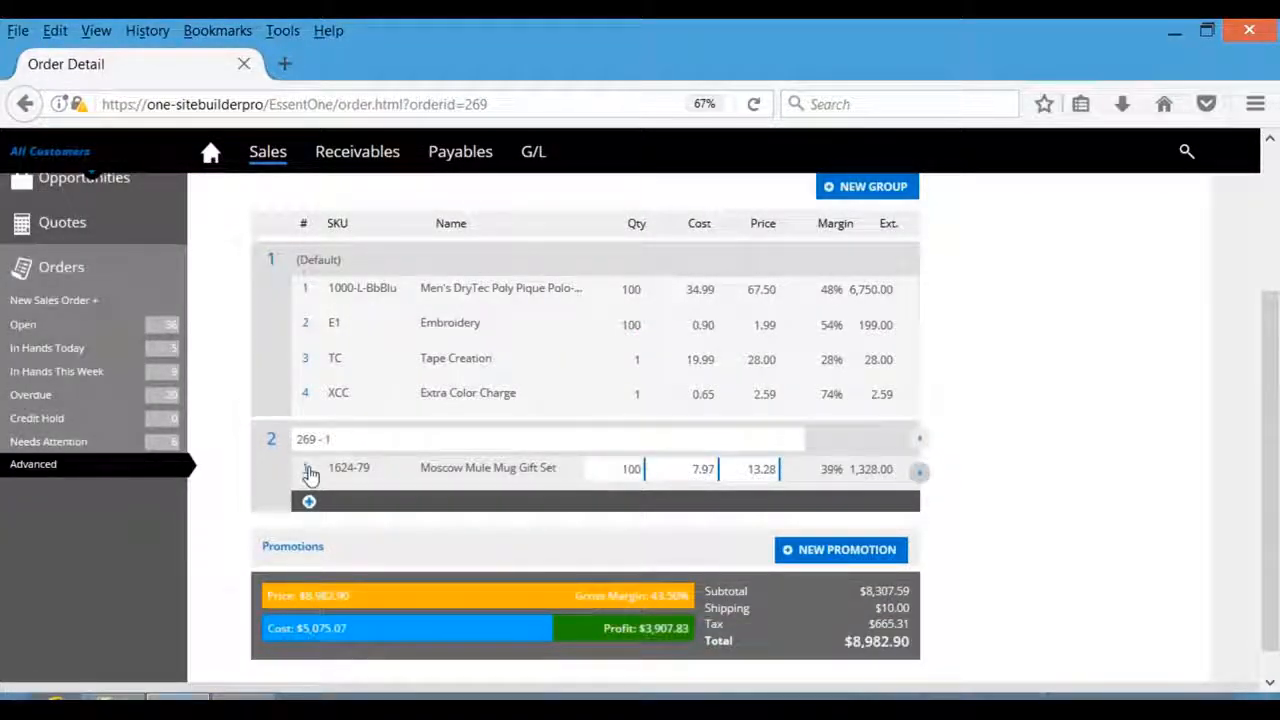
# Expand the Moscow Mule Mug Gift Set line item and open its Mug questions for updating
pyautogui.click(308, 471)
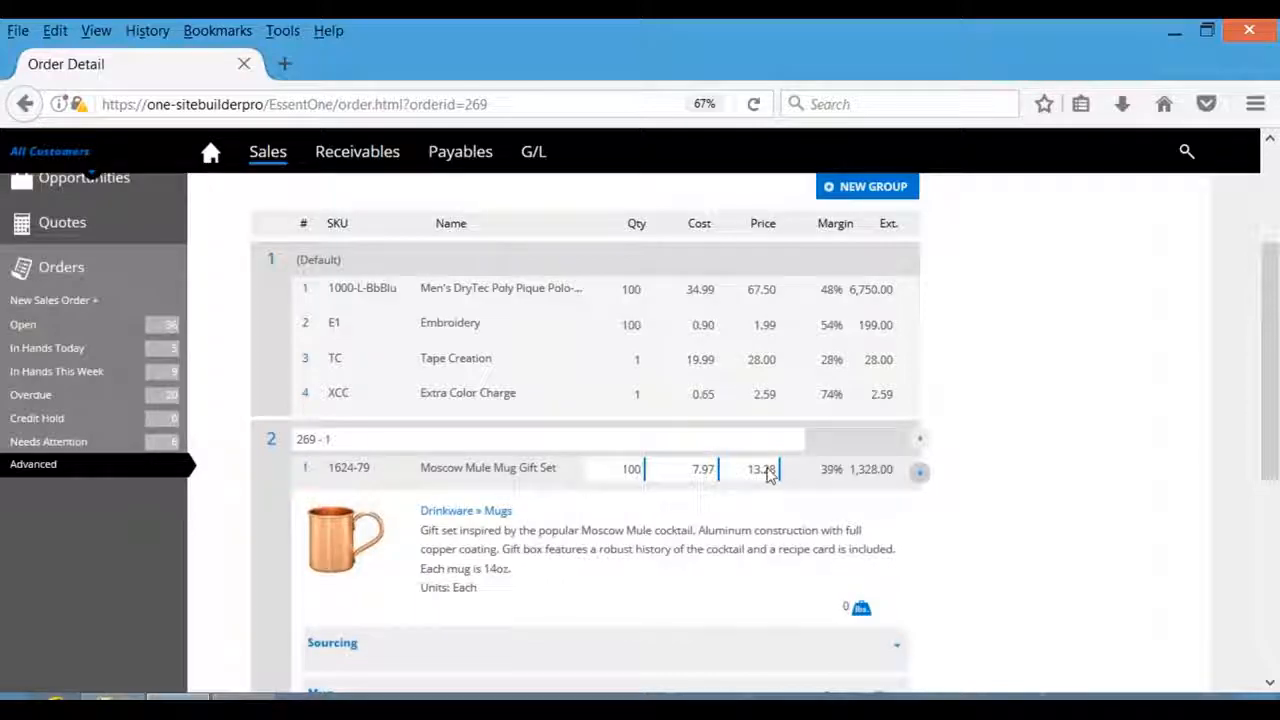
pyautogui.moveTo(1275, 350); pyautogui.dragTo(1273, 450)
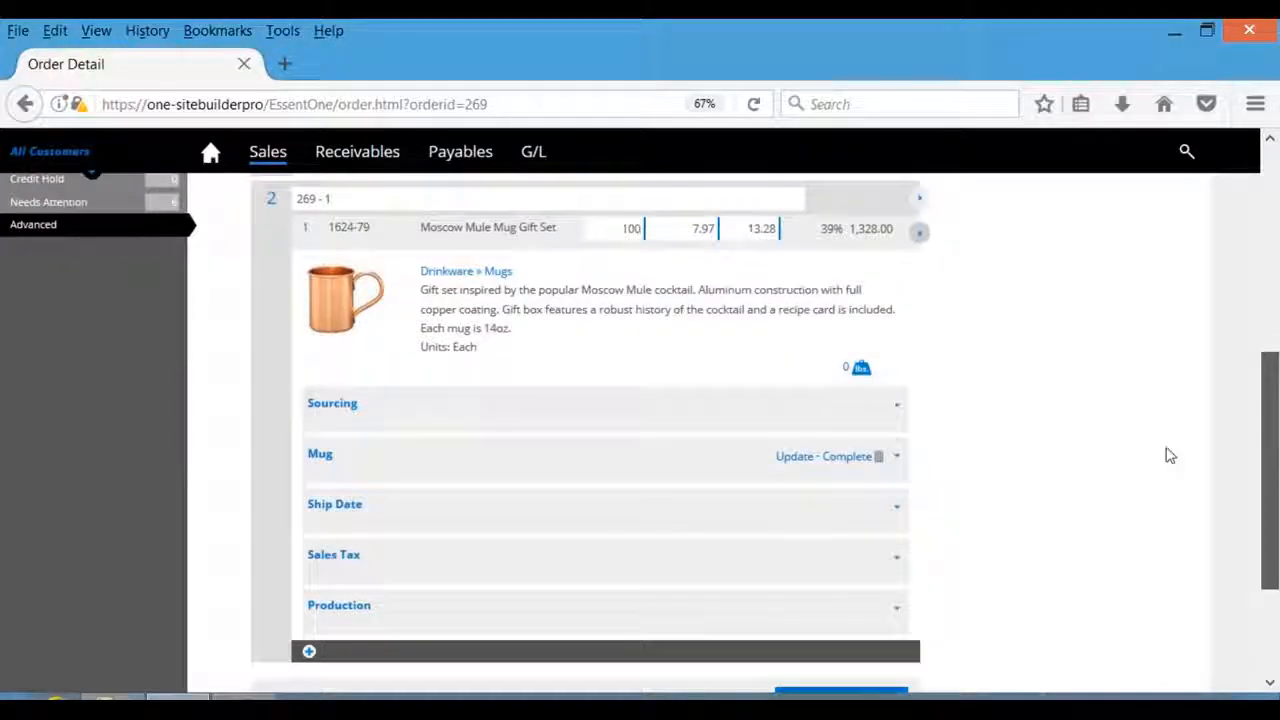
pyautogui.click(800, 459)
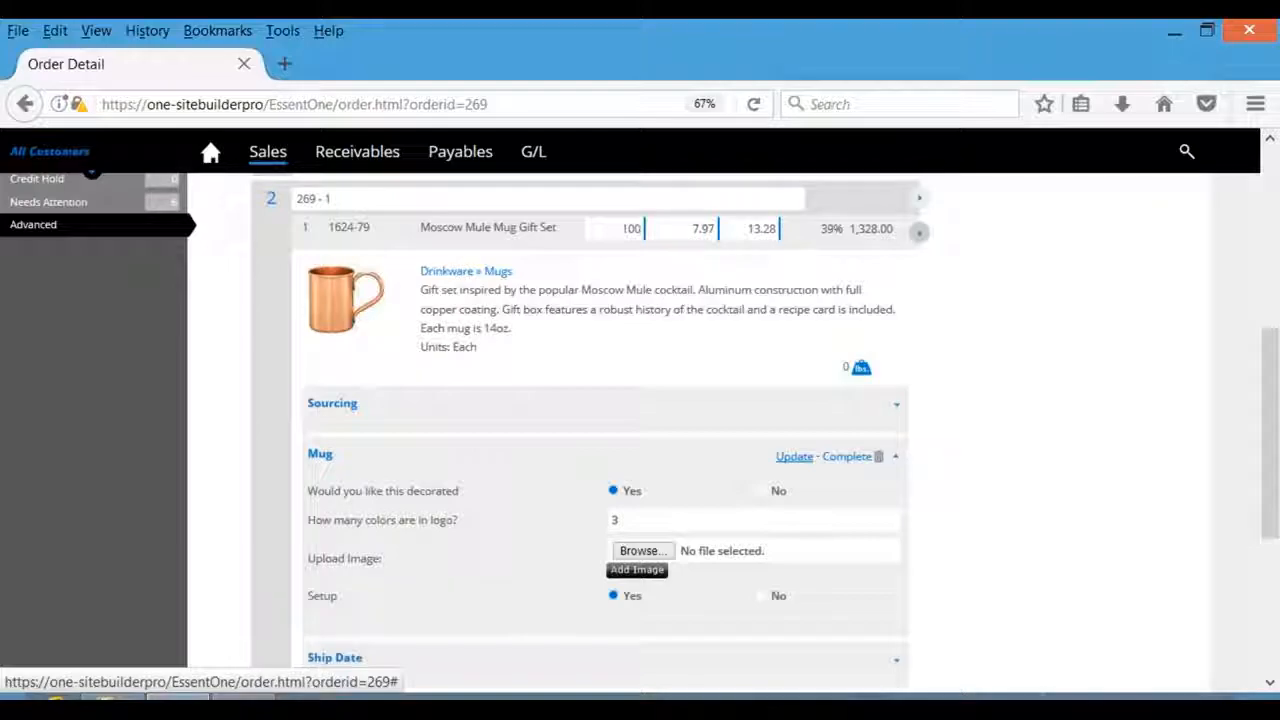
pyautogui.click(794, 457)
# Upload the acme GIF file as the mug's logo image and complete the Mug questions
pyautogui.click(641, 553)
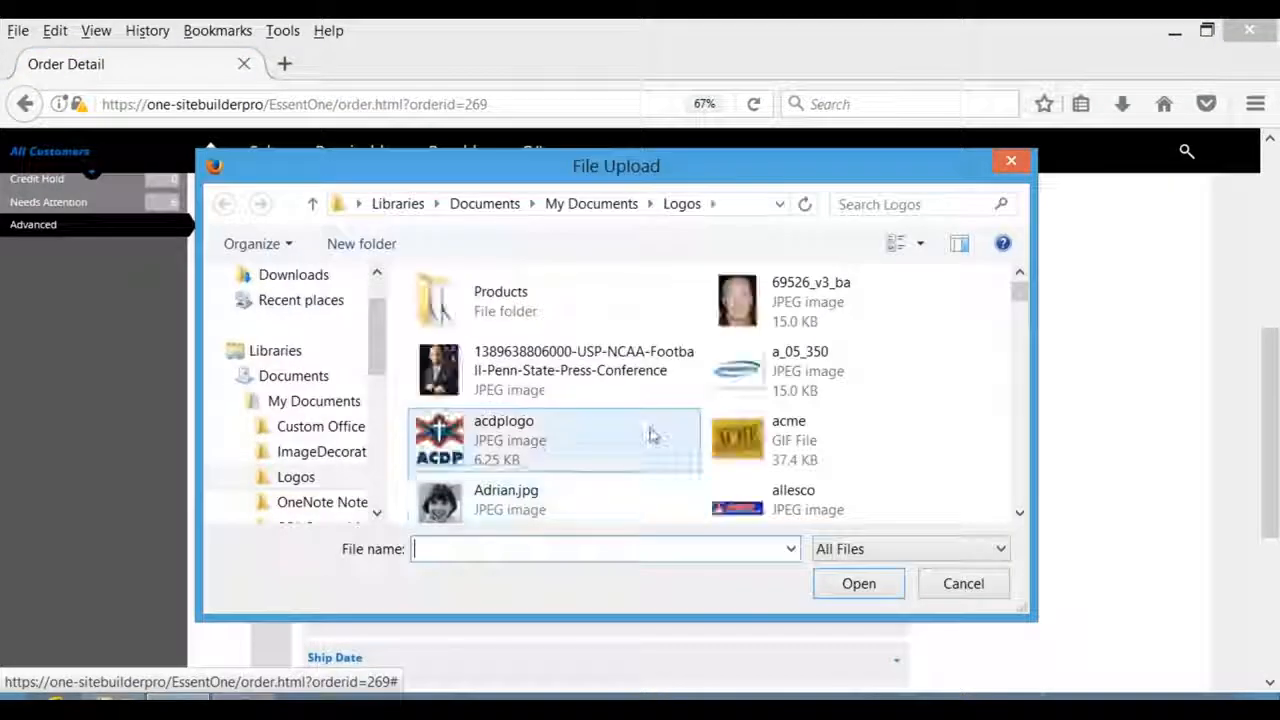
pyautogui.click(740, 447)
pyautogui.click(857, 585)
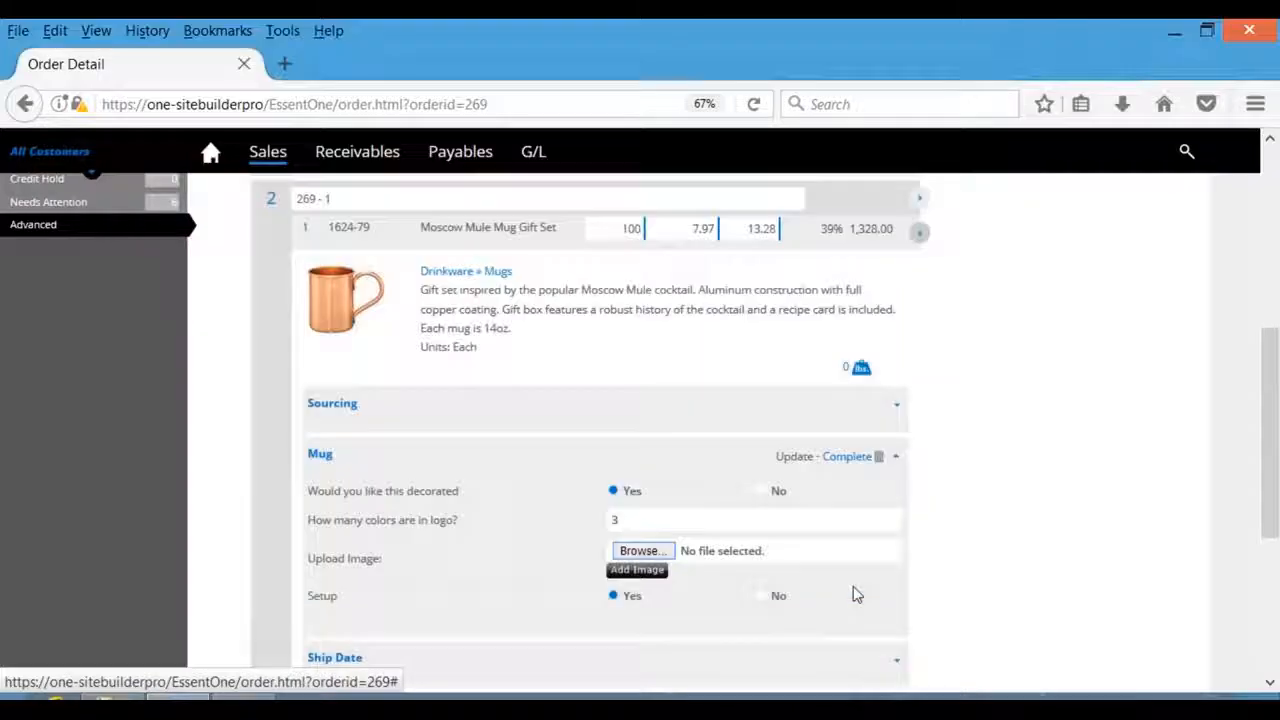
pyautogui.click(637, 569)
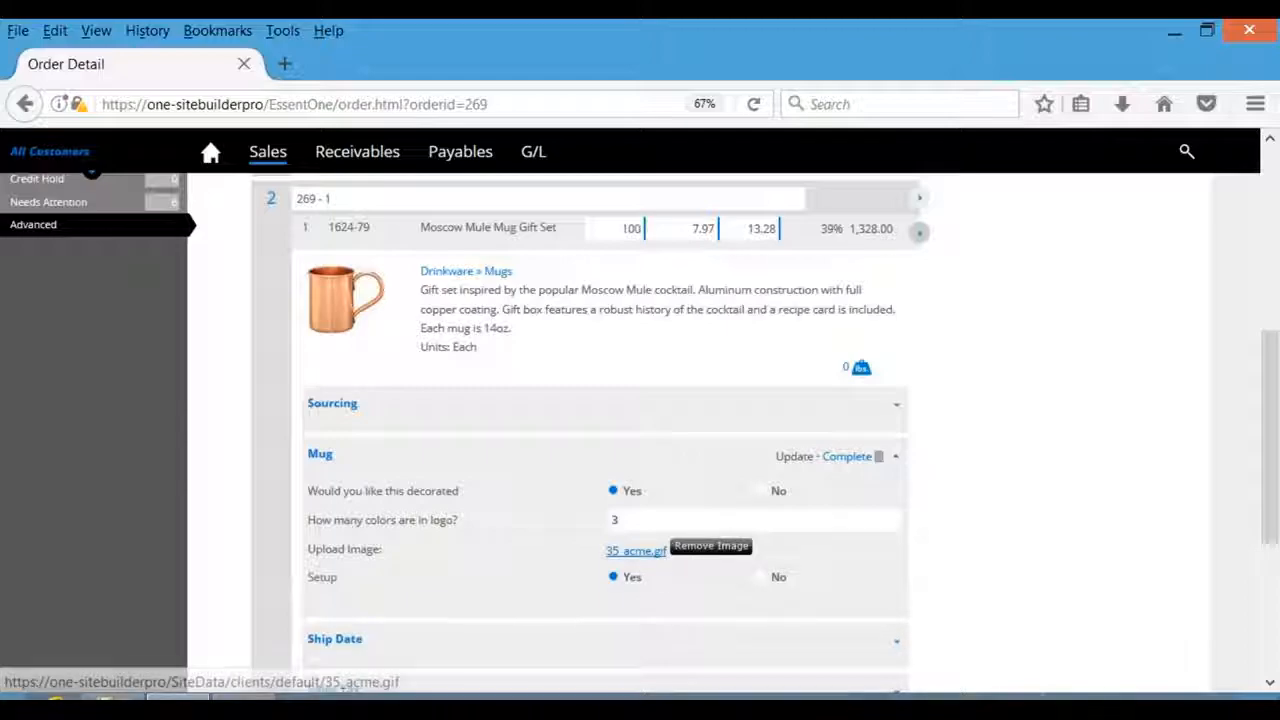
pyautogui.click(845, 460)
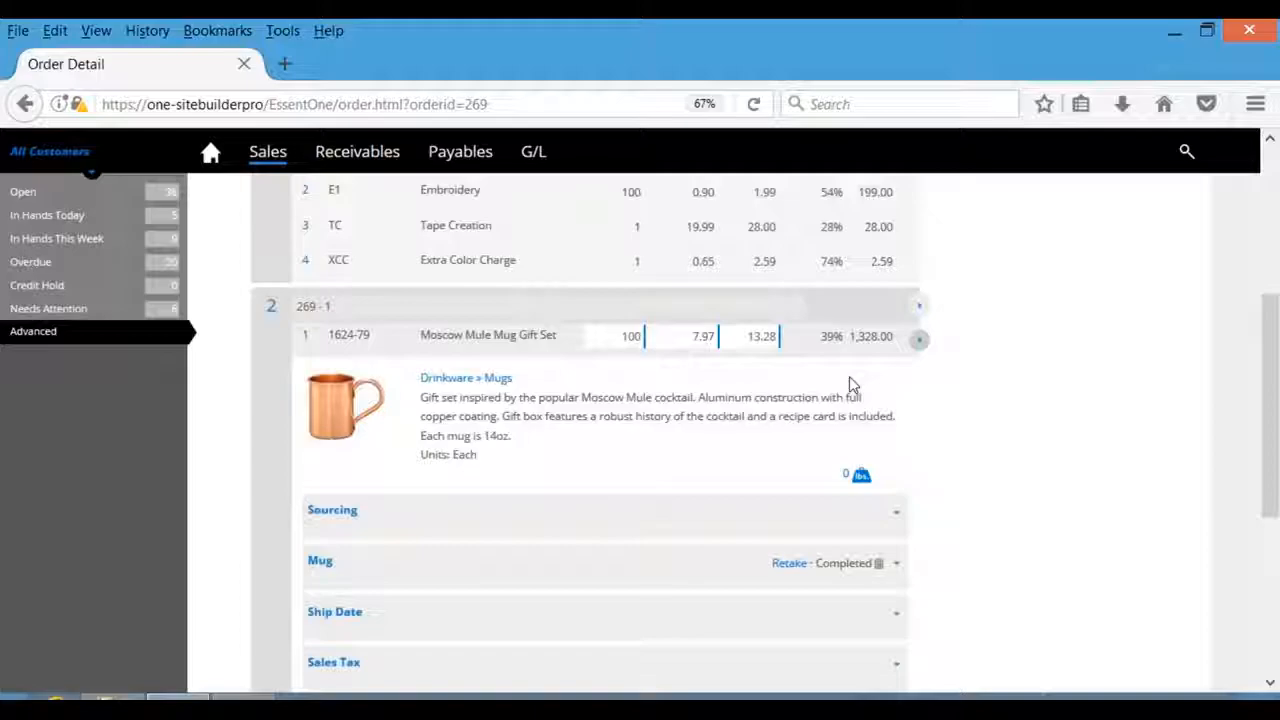
# Collapse the mug line item and review the Extra Color Charge and Setup lines in the second group
pyautogui.click(306, 340)
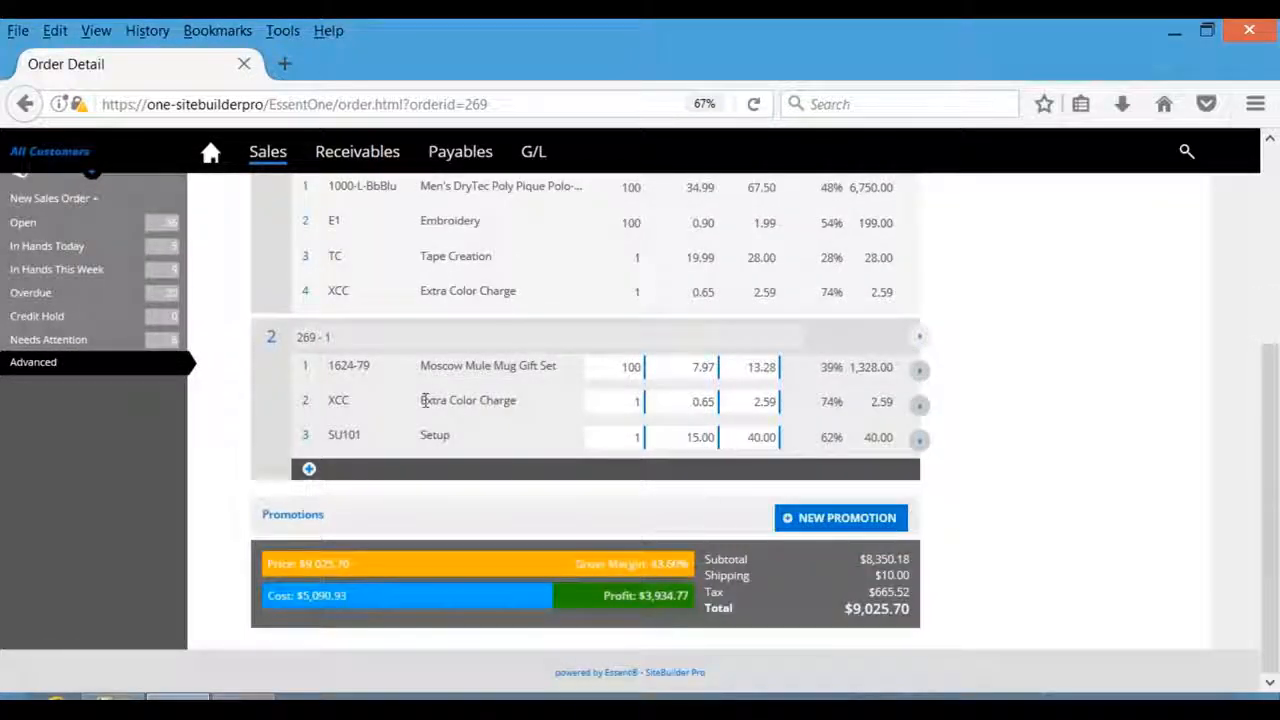
pyautogui.moveTo(422, 400); pyautogui.dragTo(516, 400)
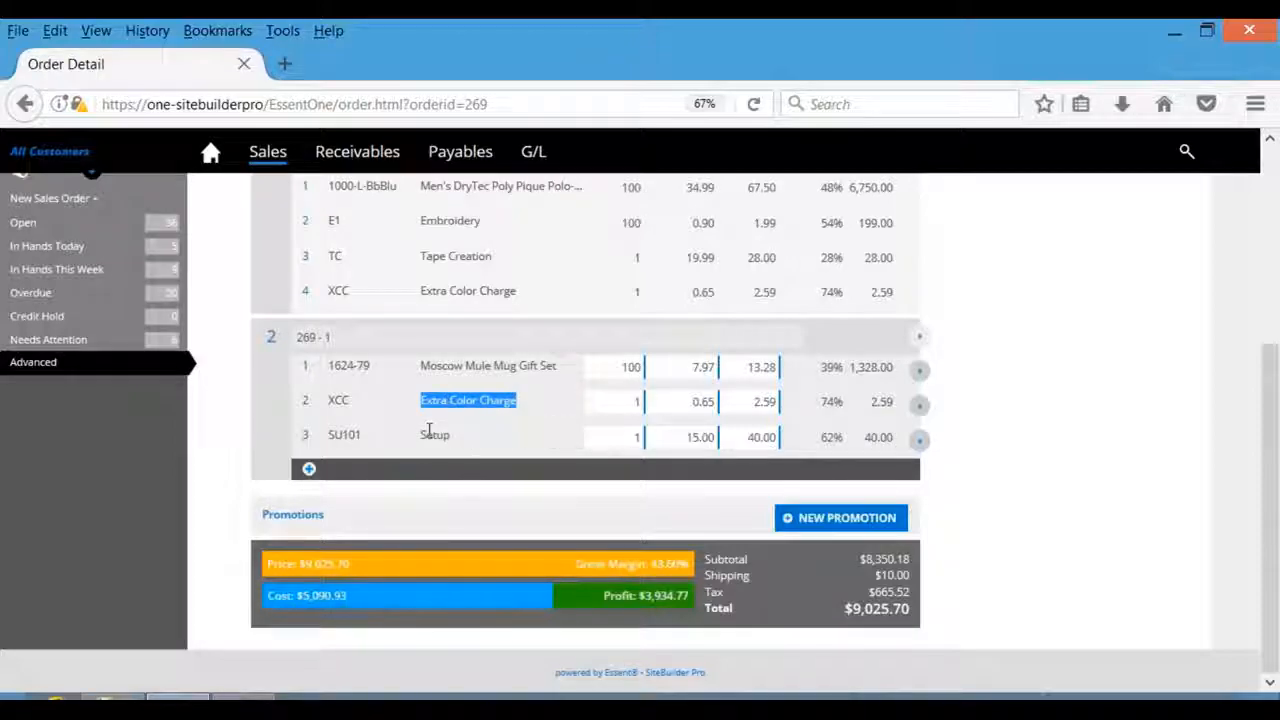
pyautogui.moveTo(421, 435); pyautogui.dragTo(450, 436)
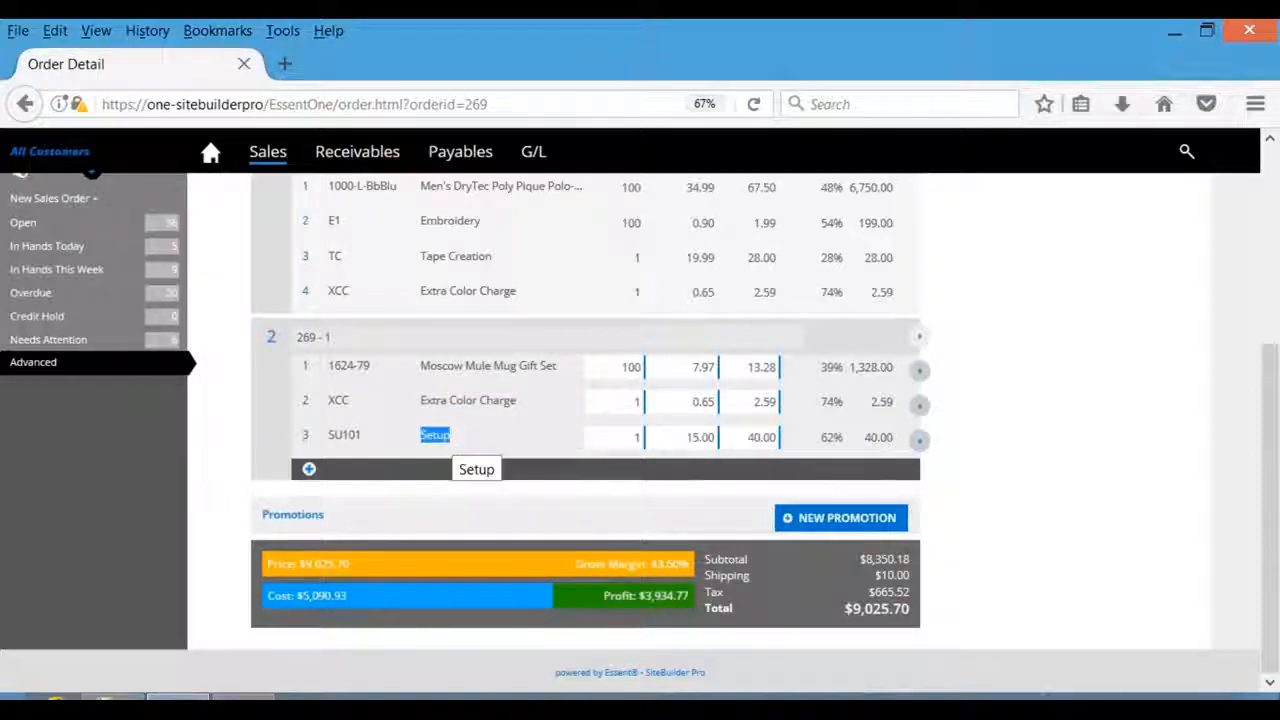
# Return to the sales order's header and advance its status to Open Order
pyautogui.click(962, 437)
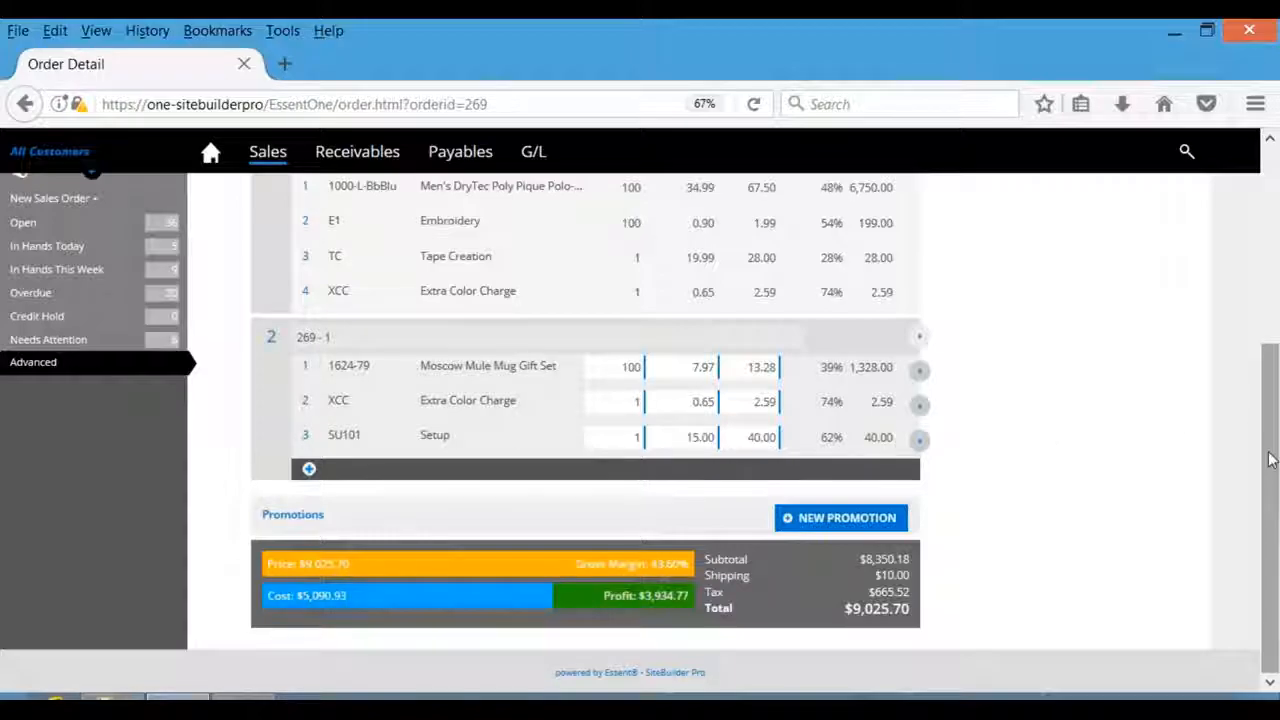
pyautogui.moveTo(1270, 450); pyautogui.dragTo(1274, 244)
pyautogui.click(288, 313)
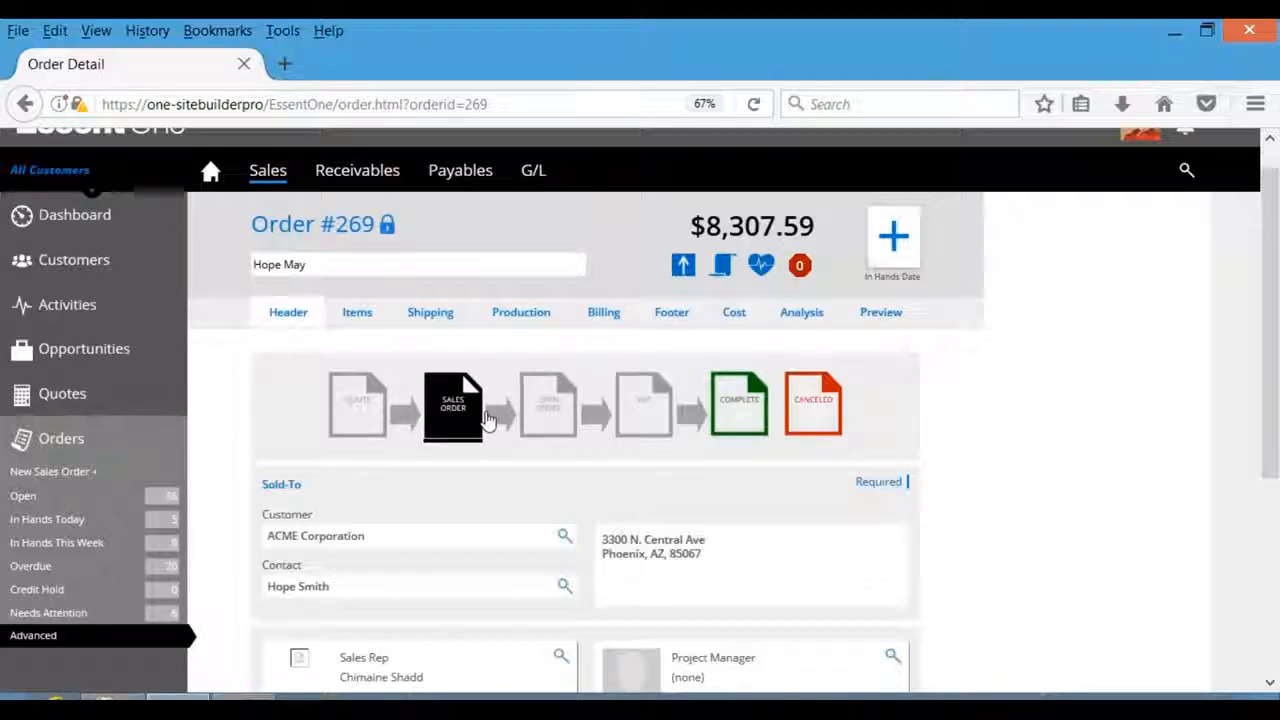
pyautogui.click(548, 406)
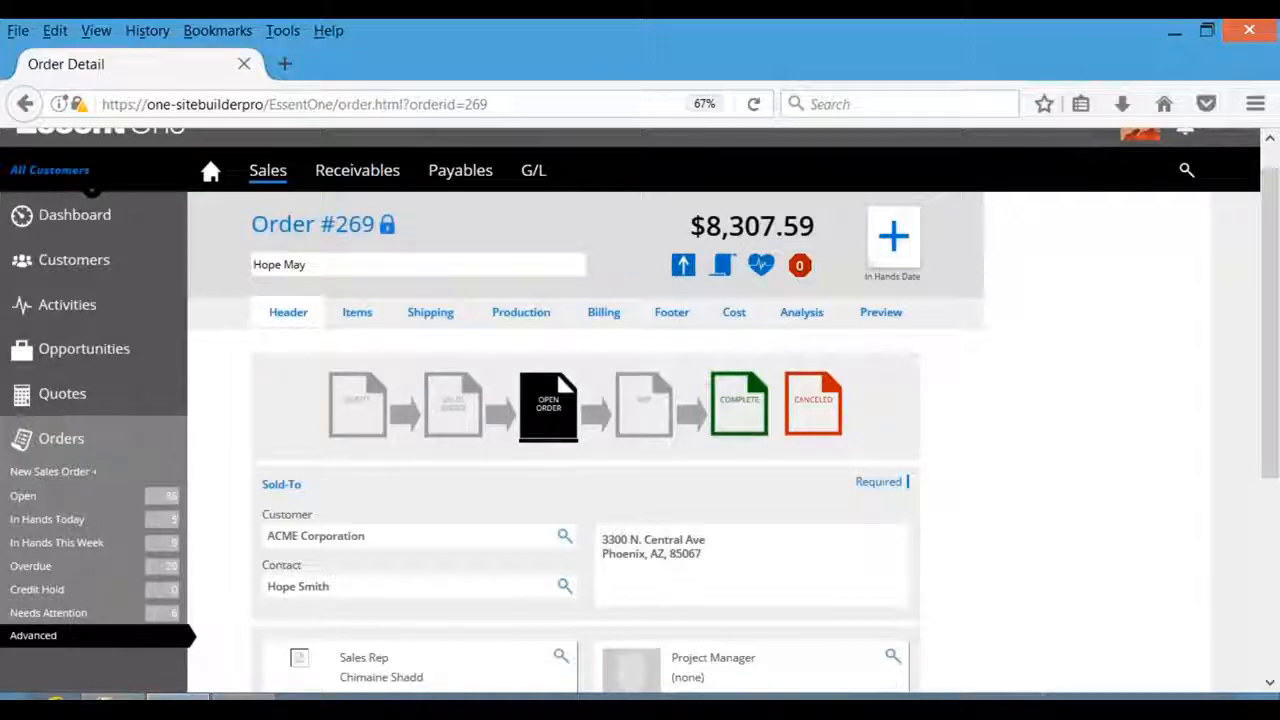
# Set the SanMar polo line's production destination to Drop-Ship to Supplier with destination PO X-1, and generate the production orders
pyautogui.click(521, 318)
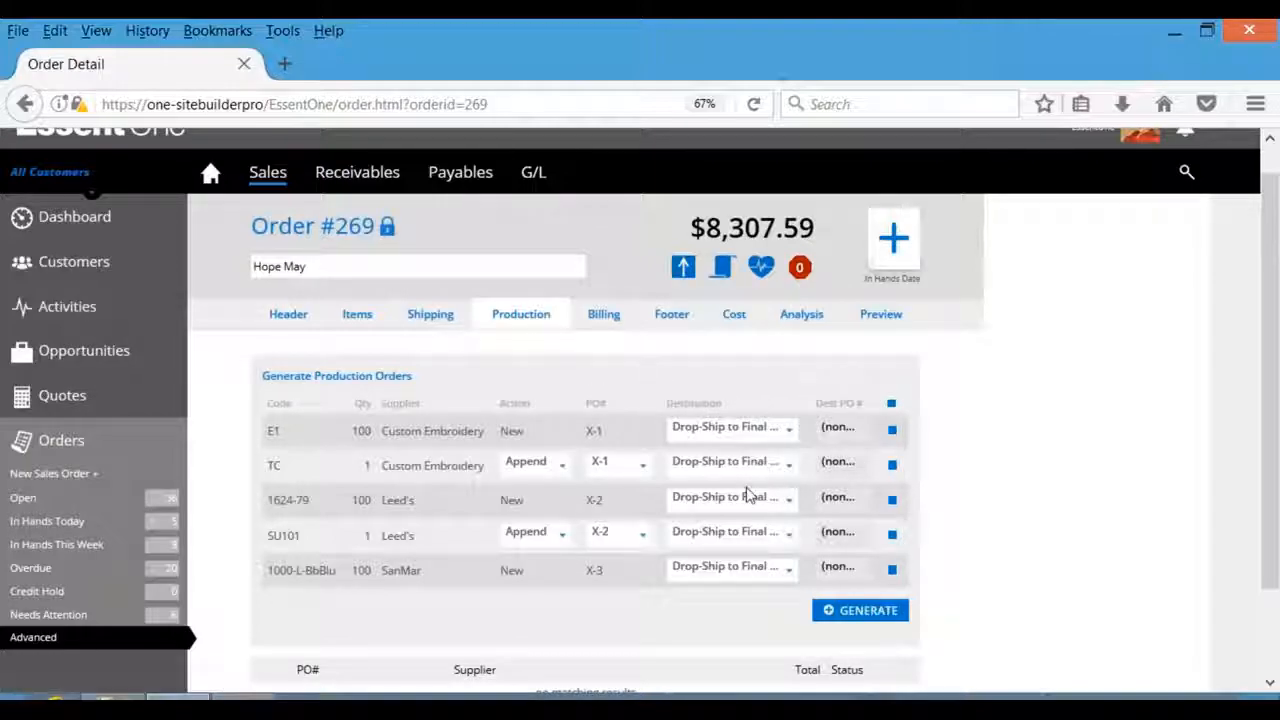
pyautogui.click(790, 568)
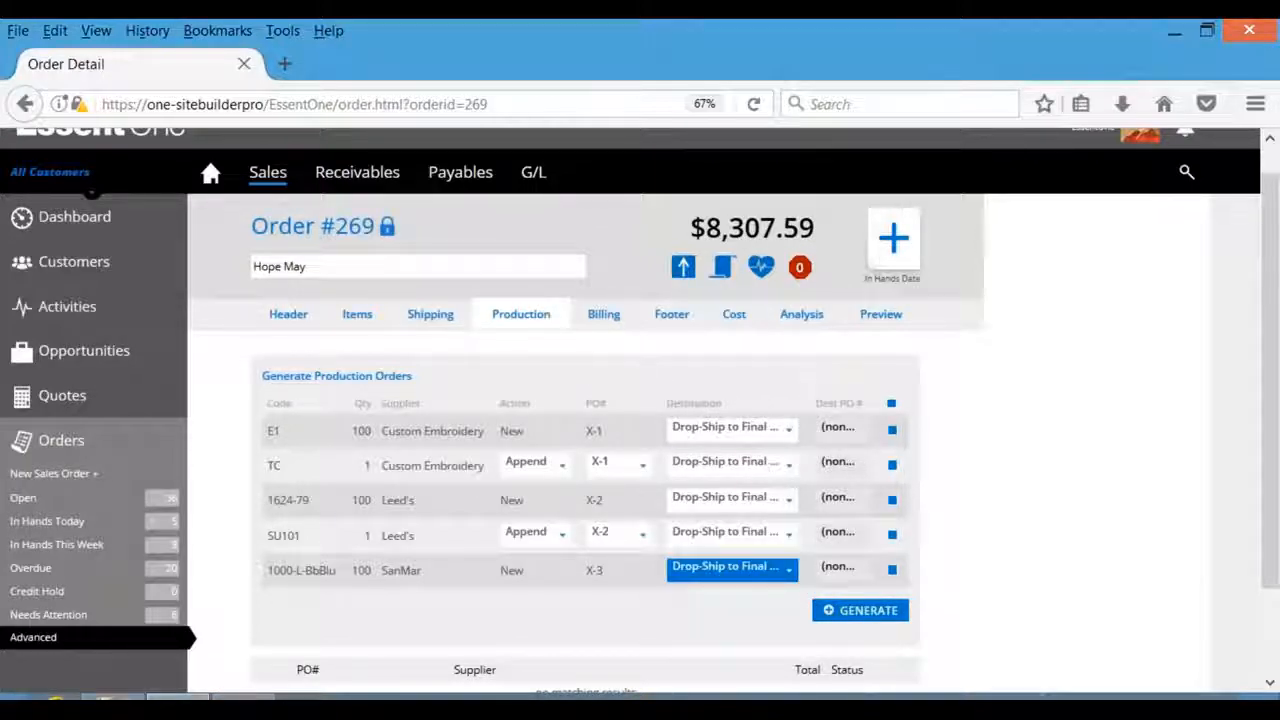
pyautogui.click(788, 569)
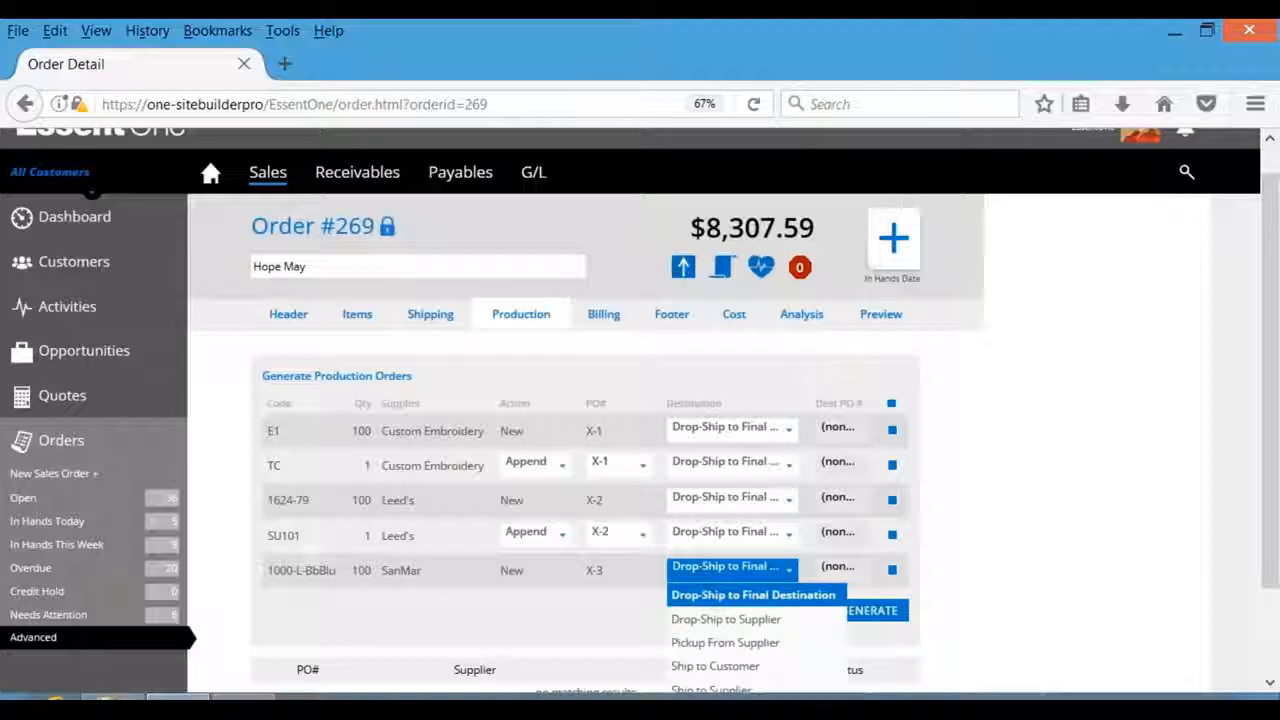
pyautogui.click(792, 620)
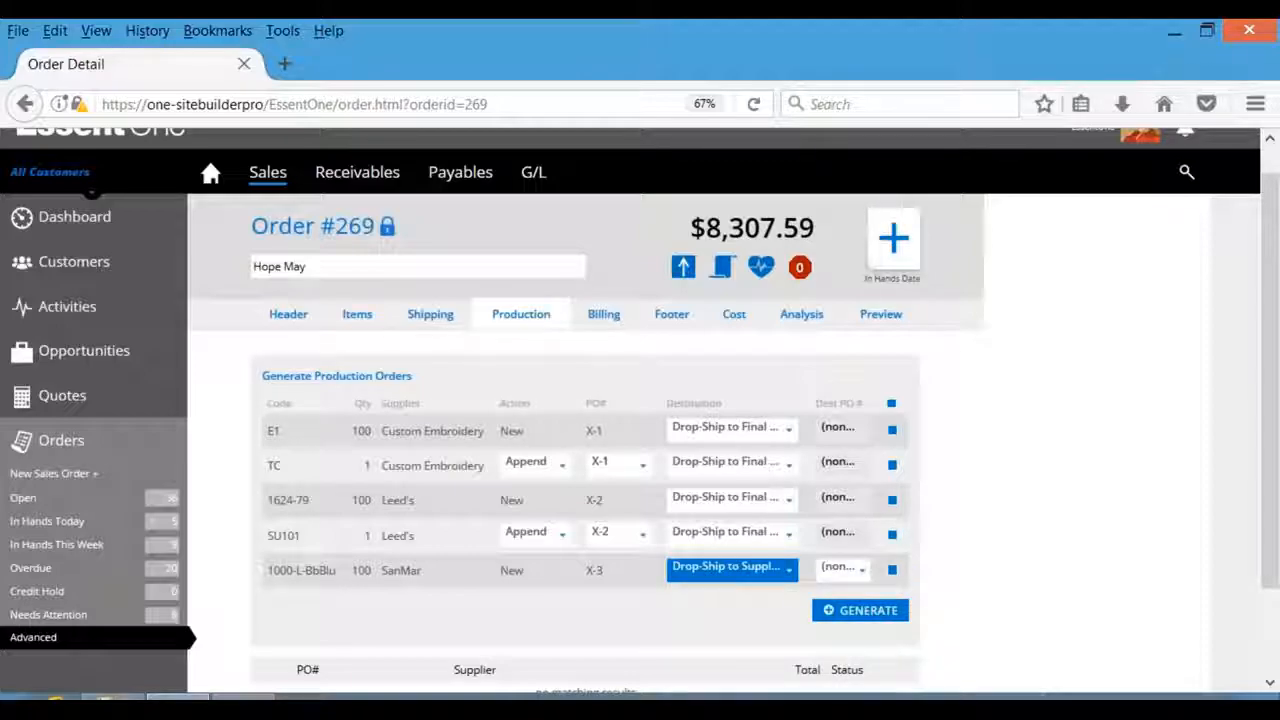
pyautogui.click(845, 572)
pyautogui.click(847, 583)
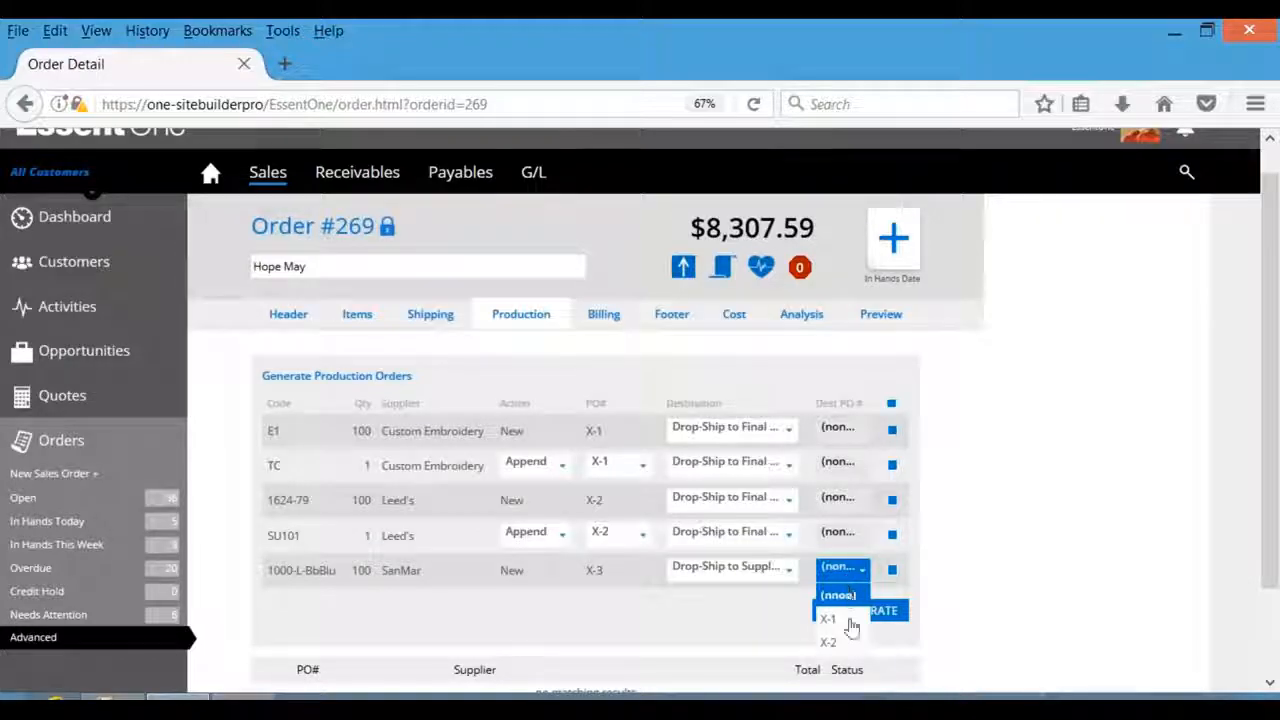
pyautogui.click(848, 617)
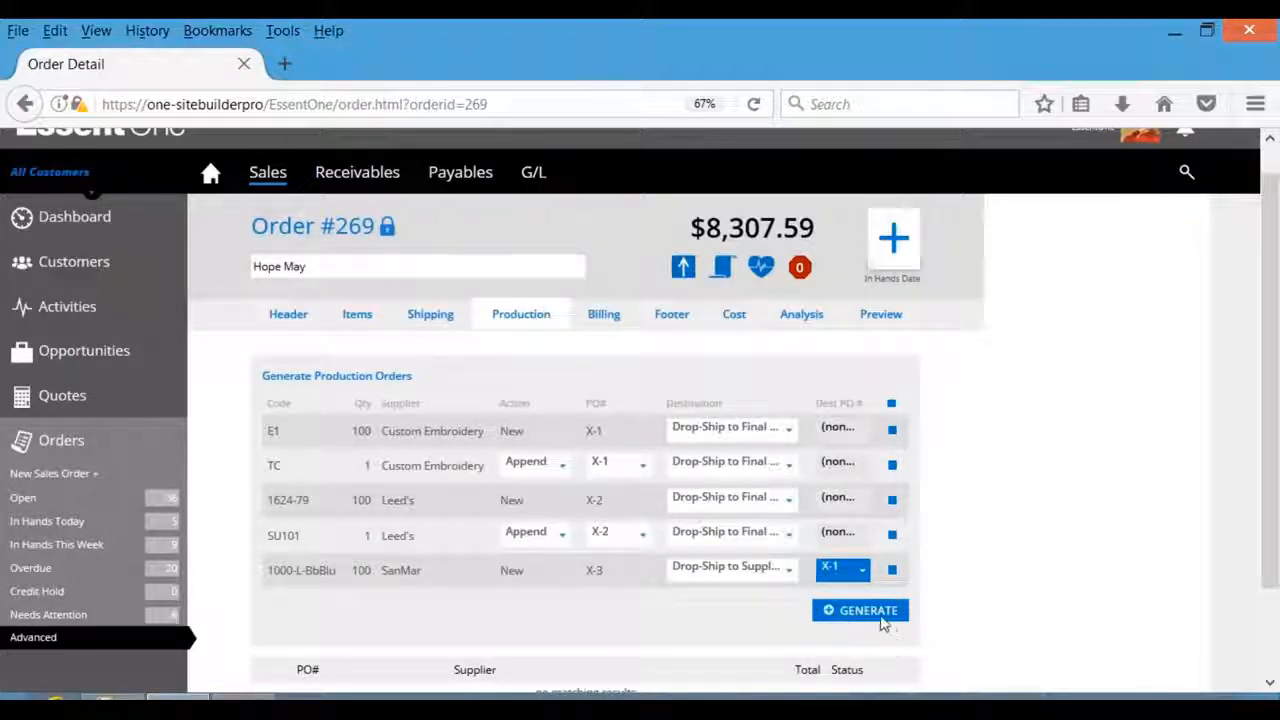
pyautogui.click(876, 617)
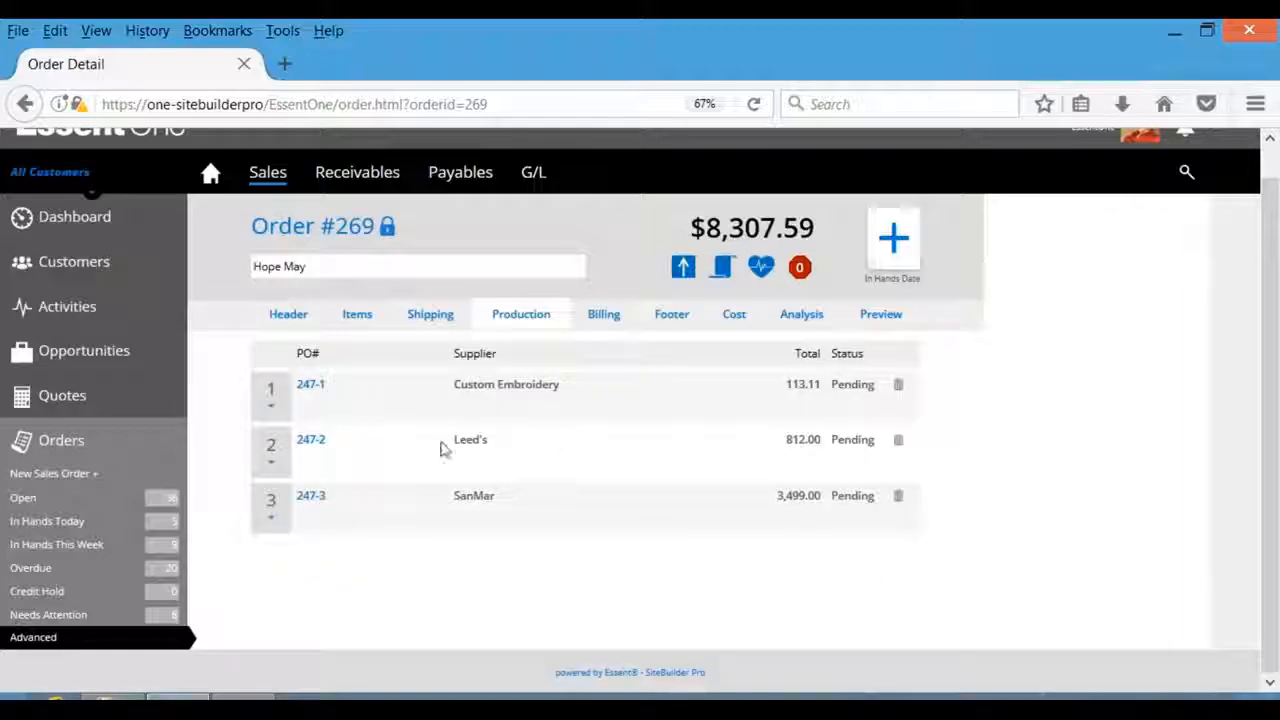
# Open the Custom Embroidery purchase order, prepare its email, and review both pages of the attached PDF
pyautogui.click(274, 410)
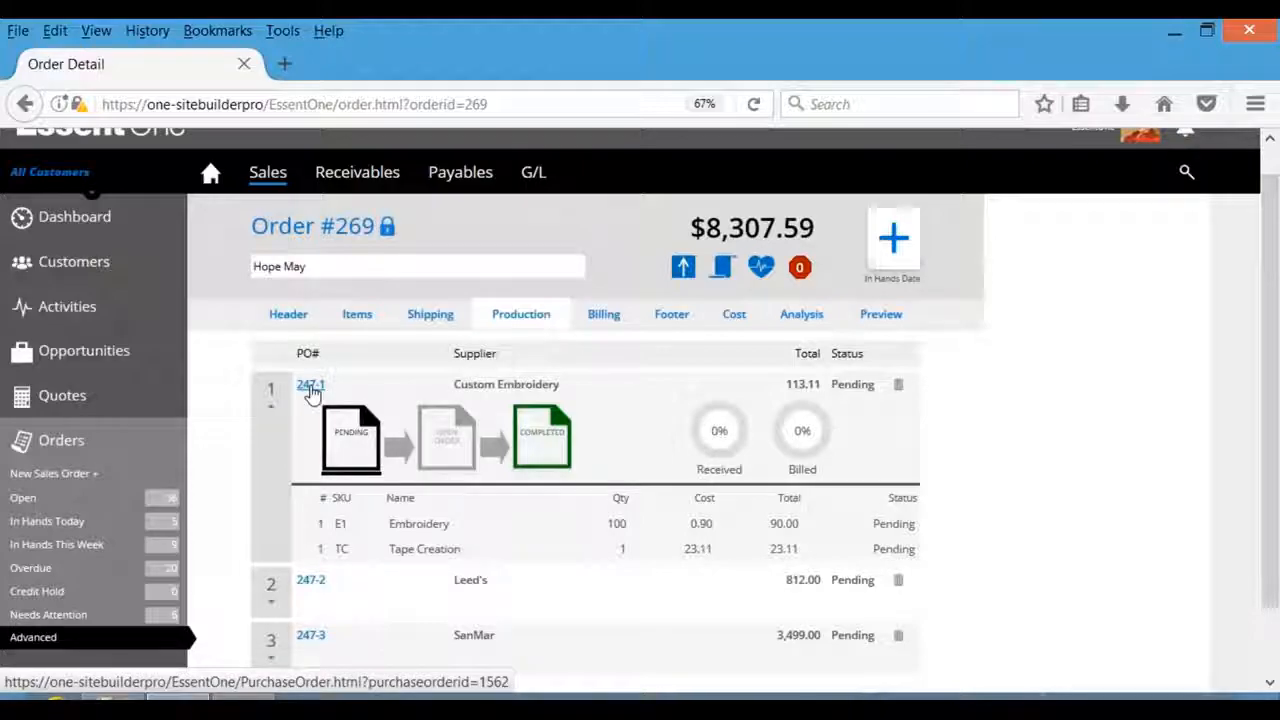
pyautogui.click(310, 386)
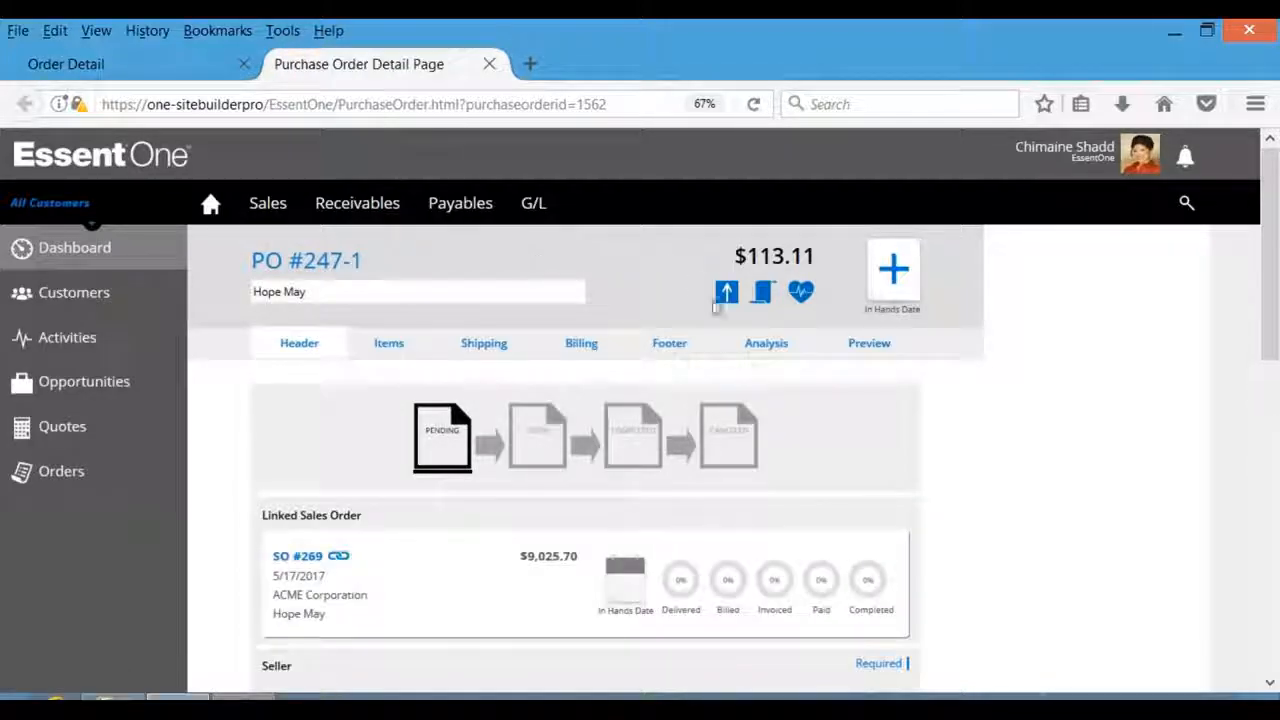
pyautogui.click(725, 293)
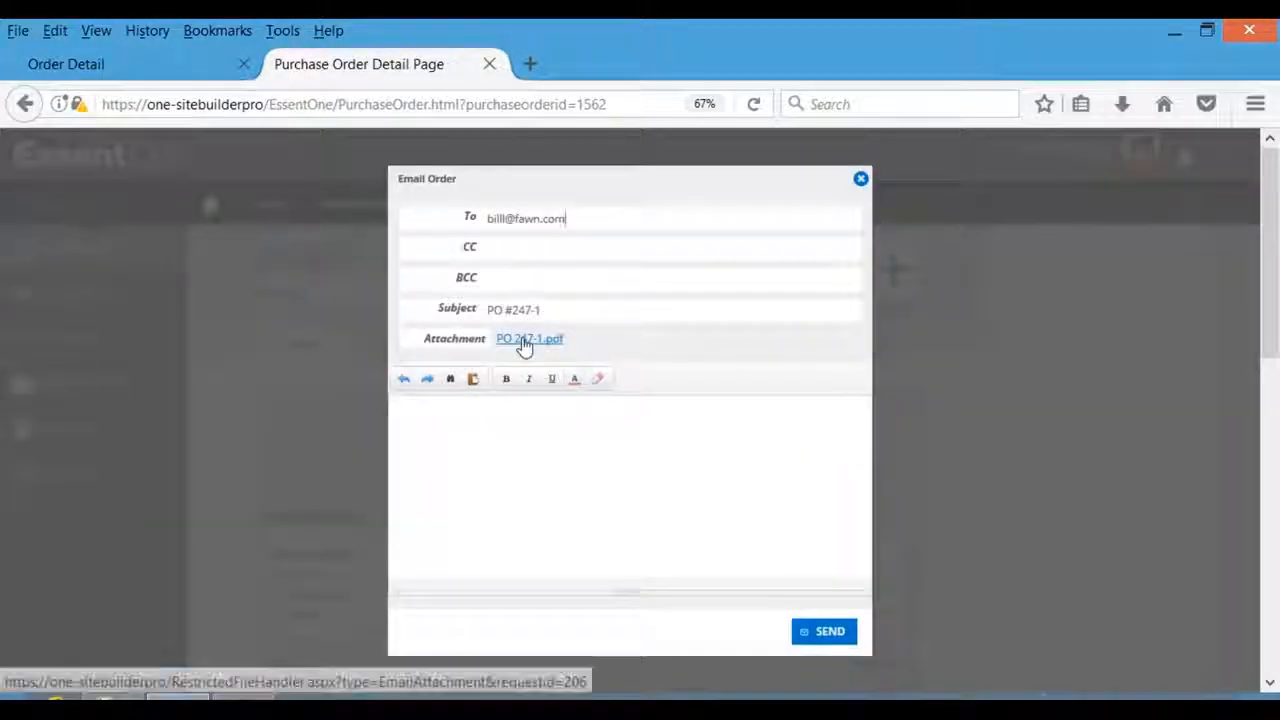
pyautogui.click(524, 342)
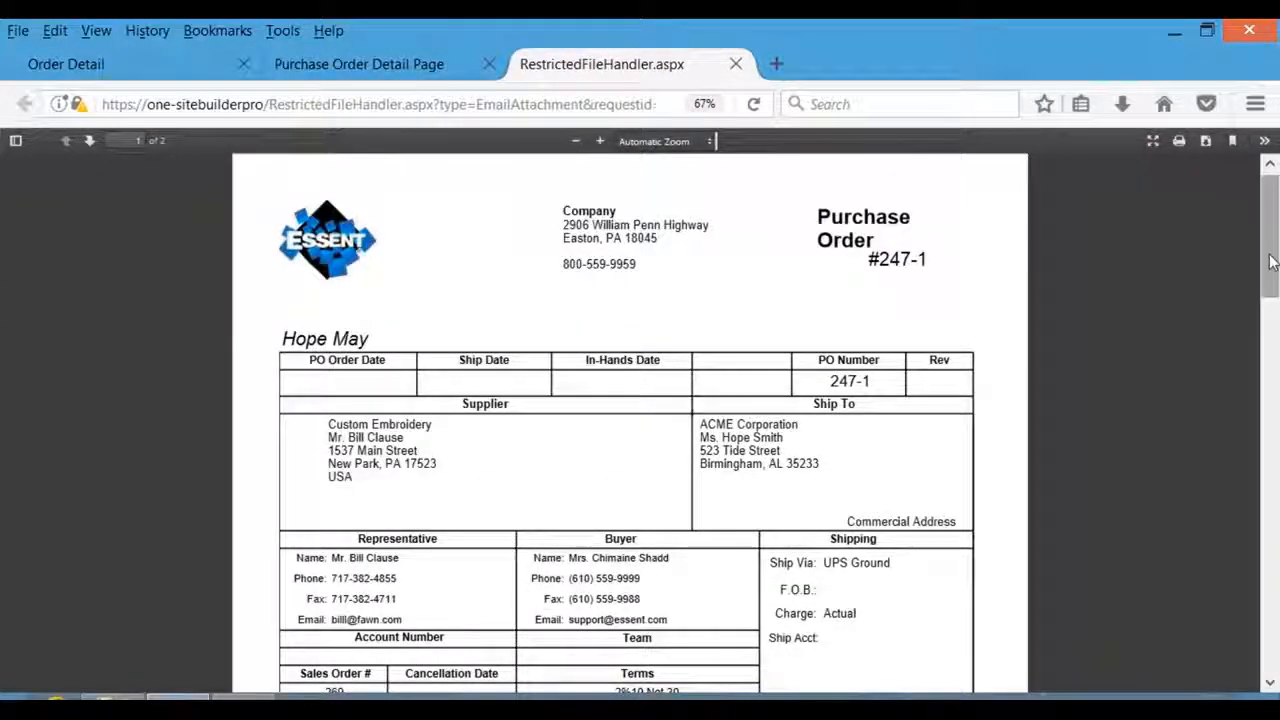
pyautogui.moveTo(1271, 262); pyautogui.dragTo(1277, 521)
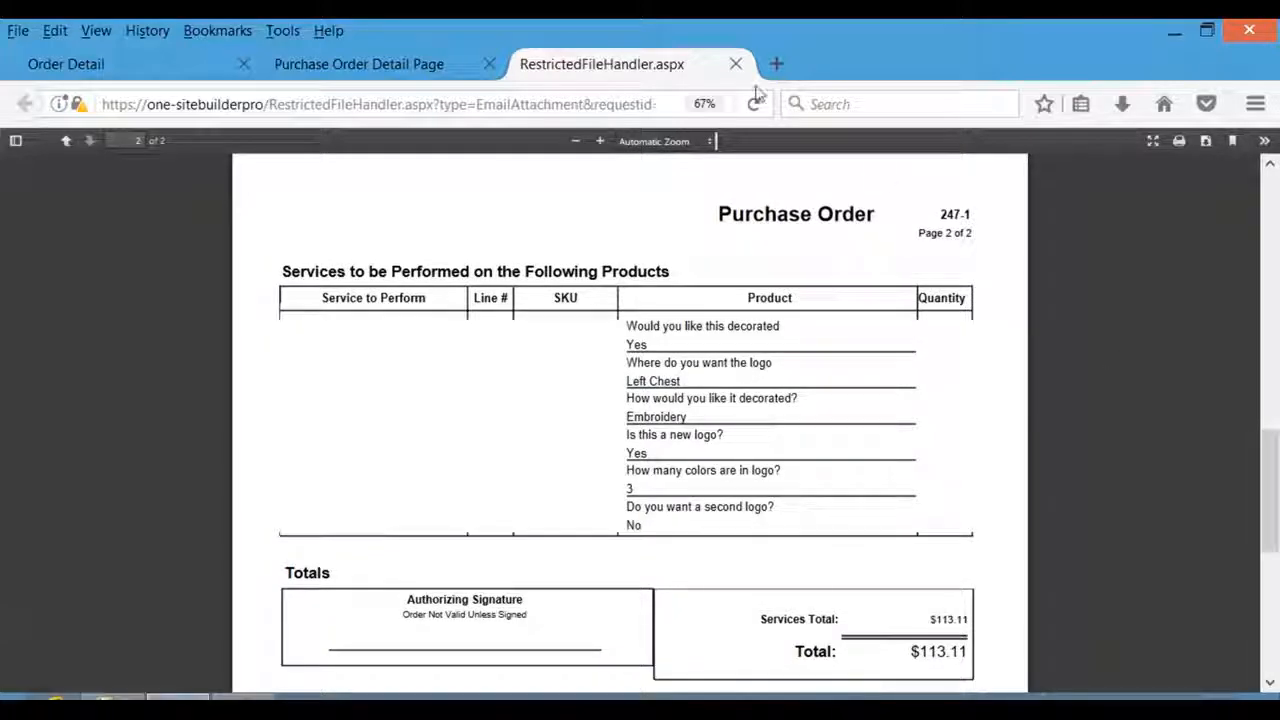
pyautogui.click(736, 64)
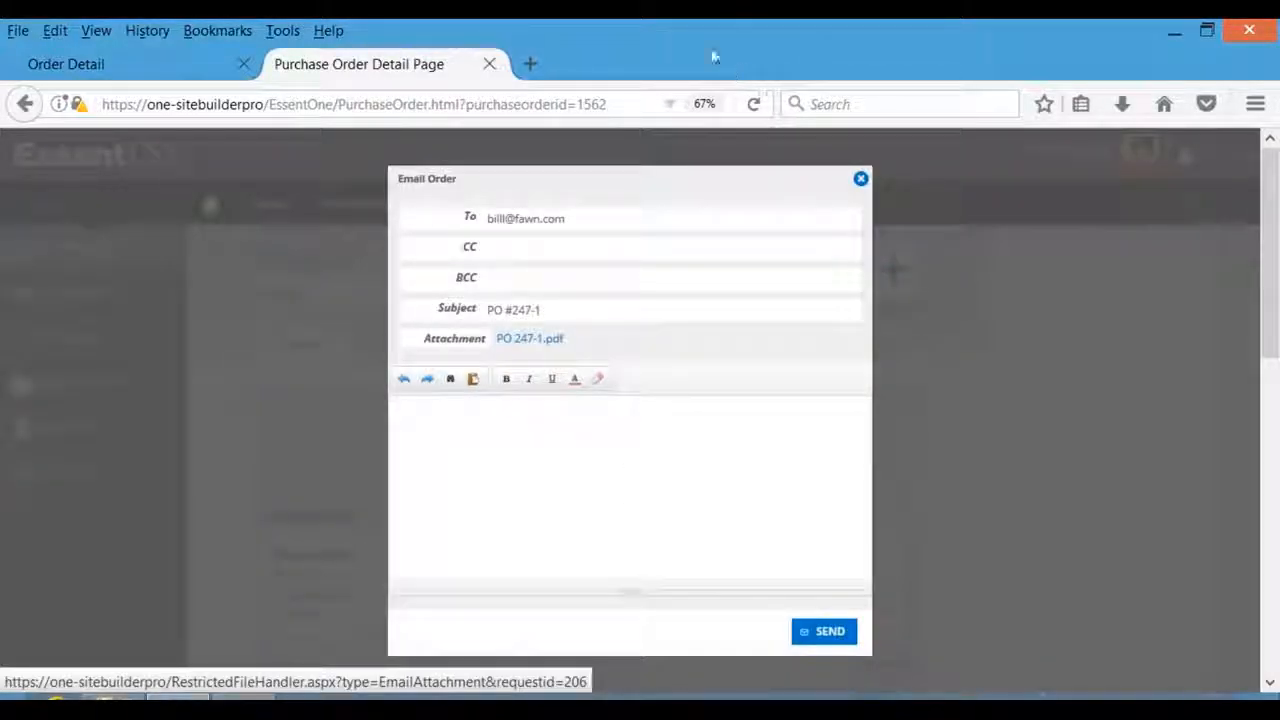
# Leave the purchase order unsent and change the Custom Embroidery purchase order's status to Open Order
pyautogui.click(489, 64)
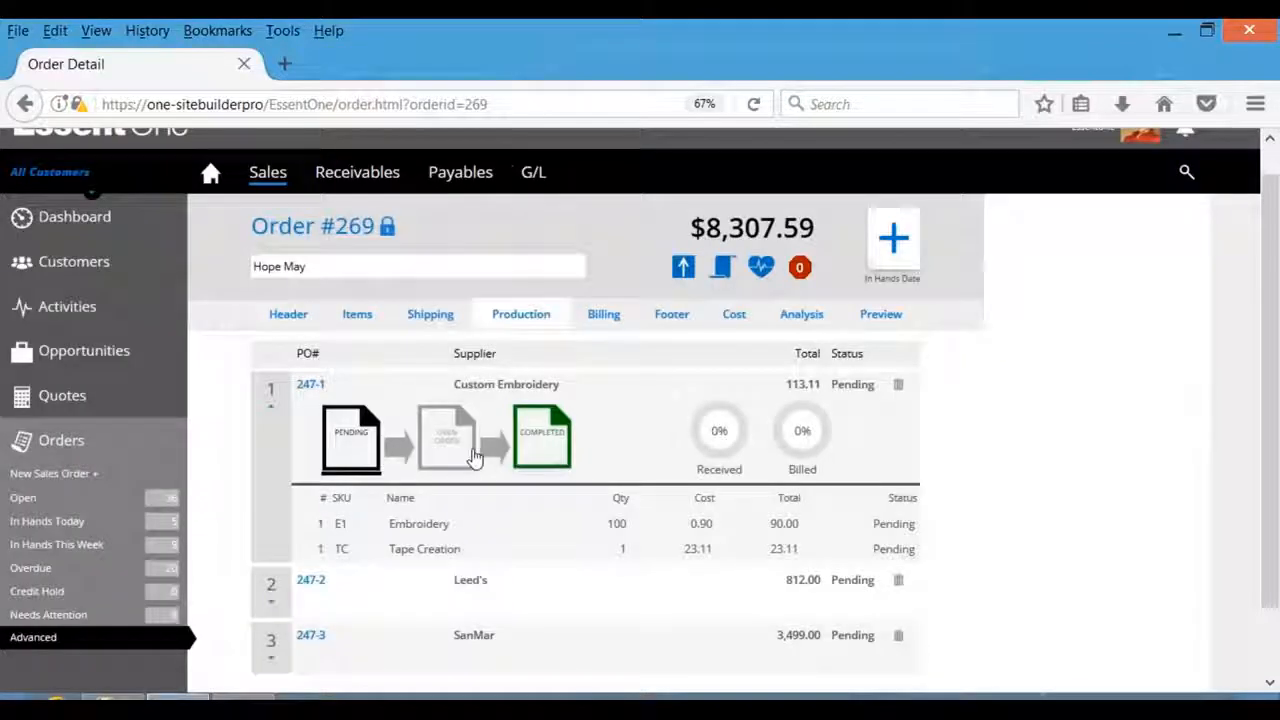
pyautogui.click(447, 440)
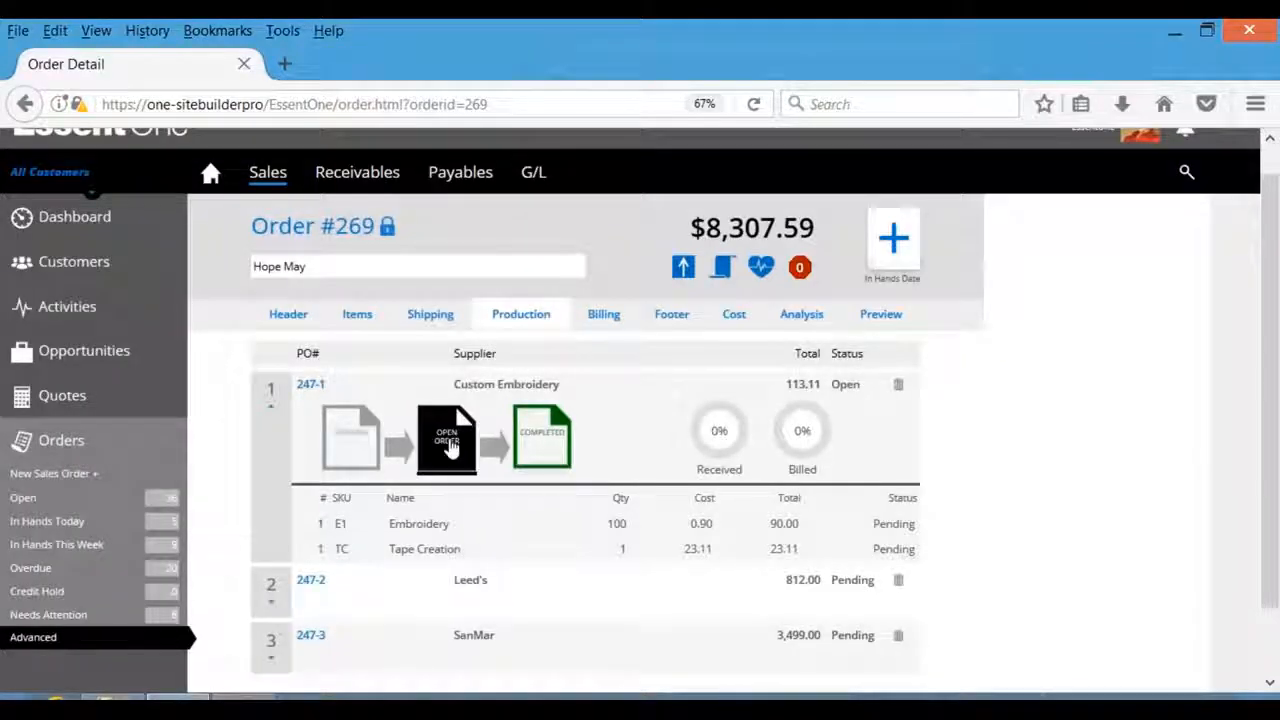